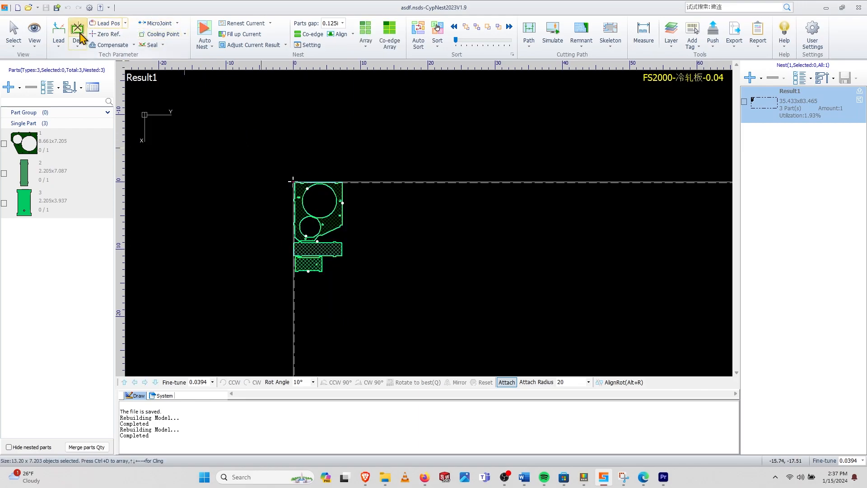
pyautogui.click(58, 31)
pyautogui.click(531, 97)
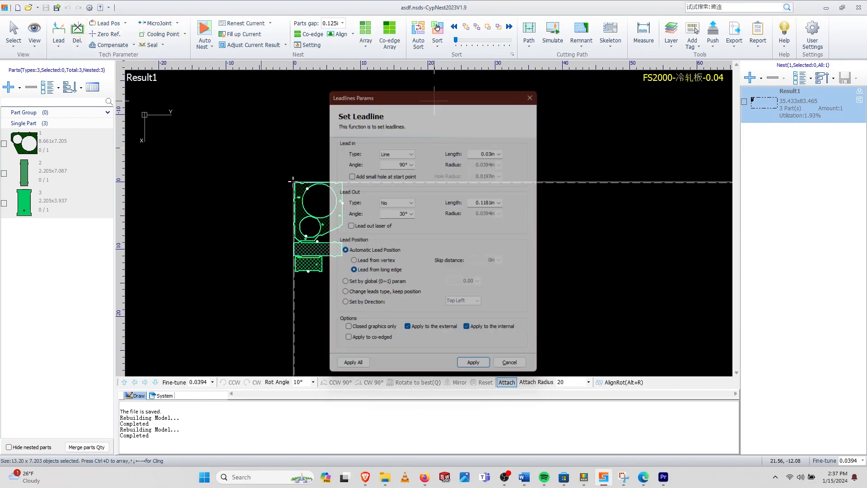
pyautogui.click(328, 288)
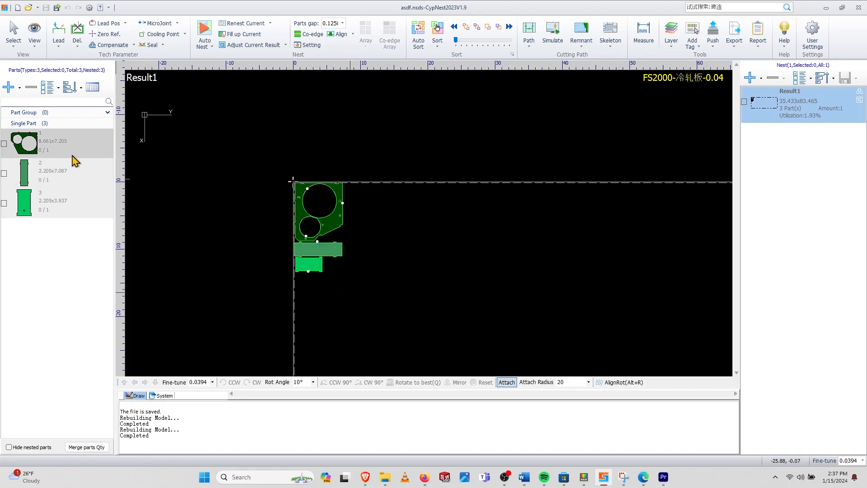
# - Open part 1 for editing and agree to replace its nested copy
pyautogui.click(55, 149)
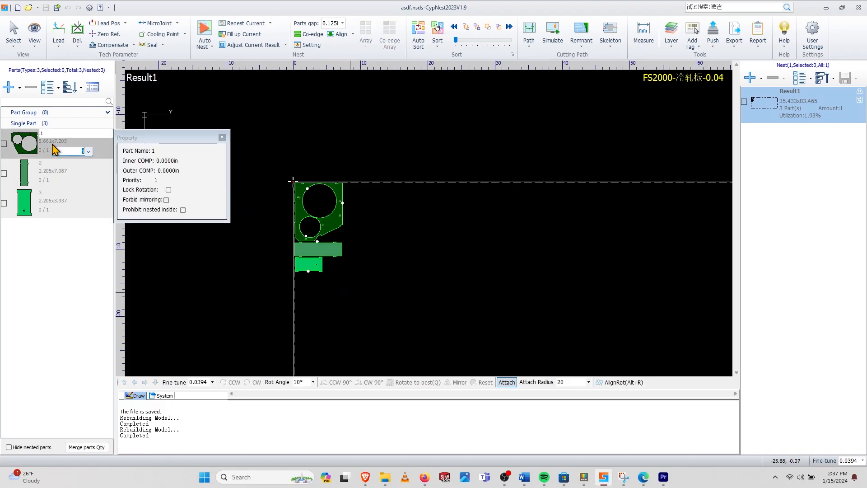
pyautogui.rightClick(47, 147)
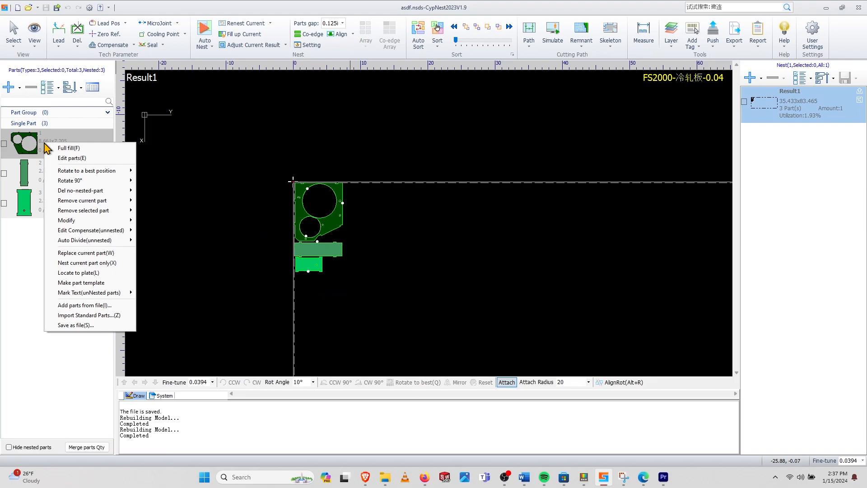
pyautogui.click(73, 158)
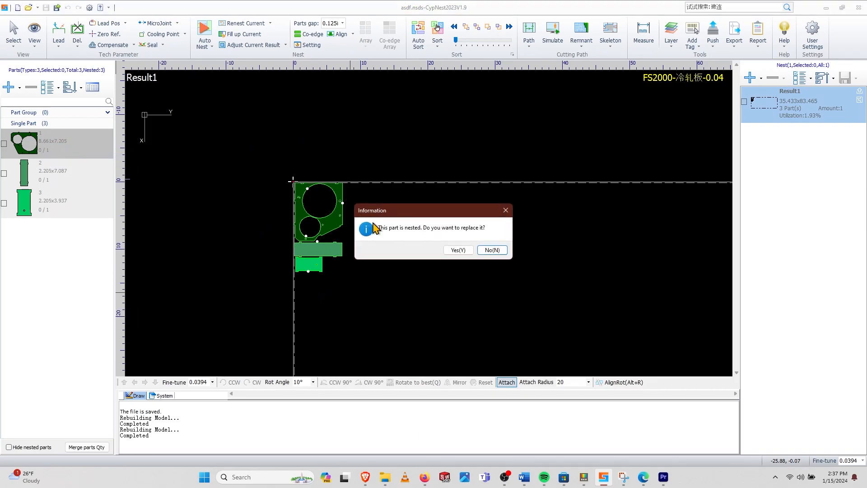
pyautogui.click(454, 250)
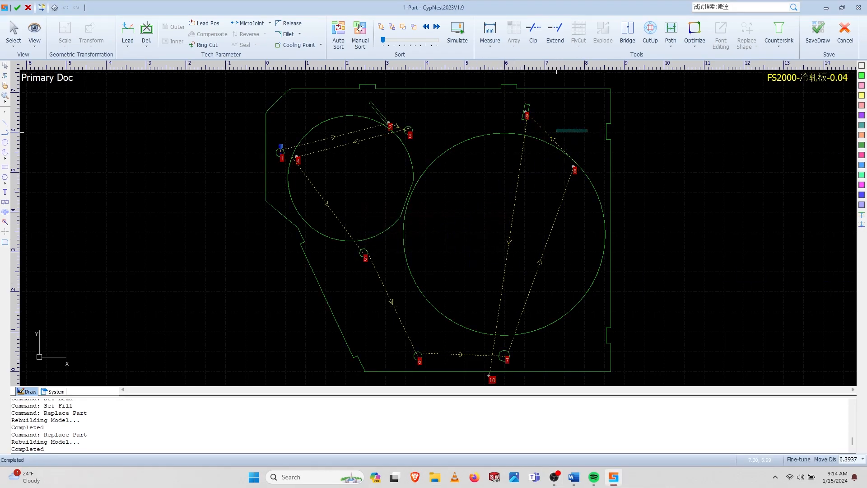
# - Try outer-side lead lines on all the inner cutouts of the part and restore them to the inner side
pyautogui.moveTo(576, 332); pyautogui.dragTo(493, 157)
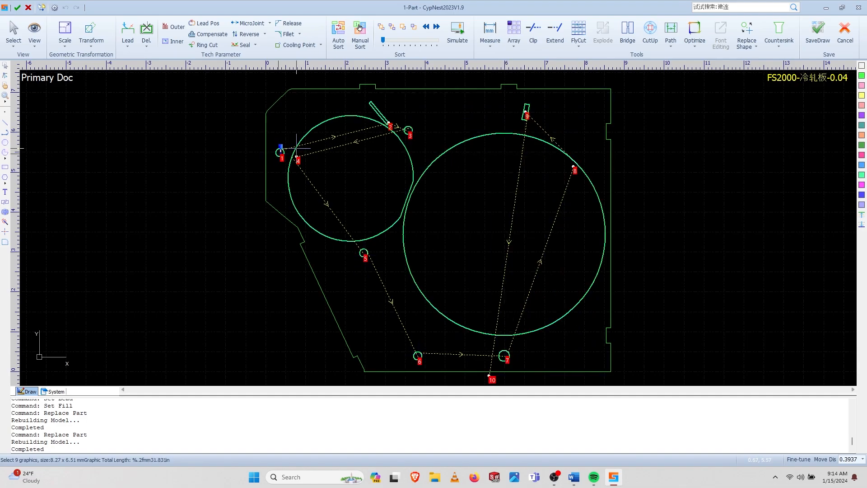
pyautogui.click(173, 27)
pyautogui.scroll(5, 526, 200)
pyautogui.scroll(-3, 525, 201)
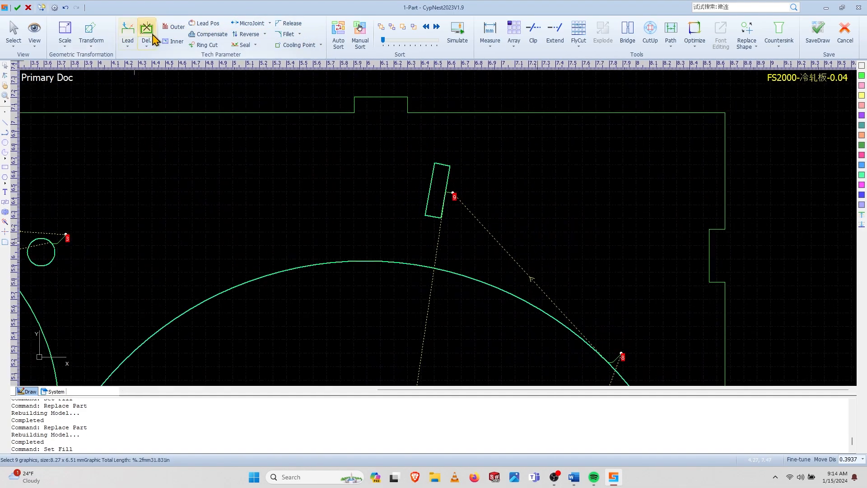
pyautogui.scroll(-4, 500, 287)
pyautogui.scroll(1, 500, 288)
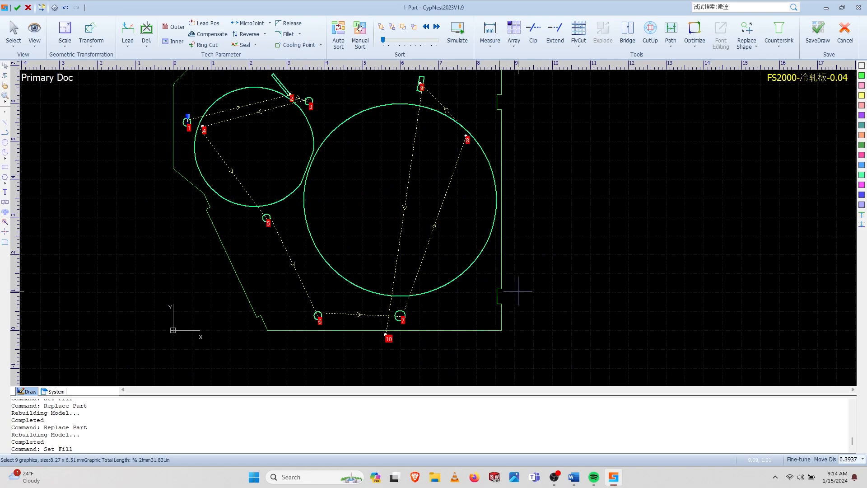
# - Switch the lead line of the part's outside contour to the inner side and back to the outer side
pyautogui.moveTo(539, 352); pyautogui.dragTo(464, 306)
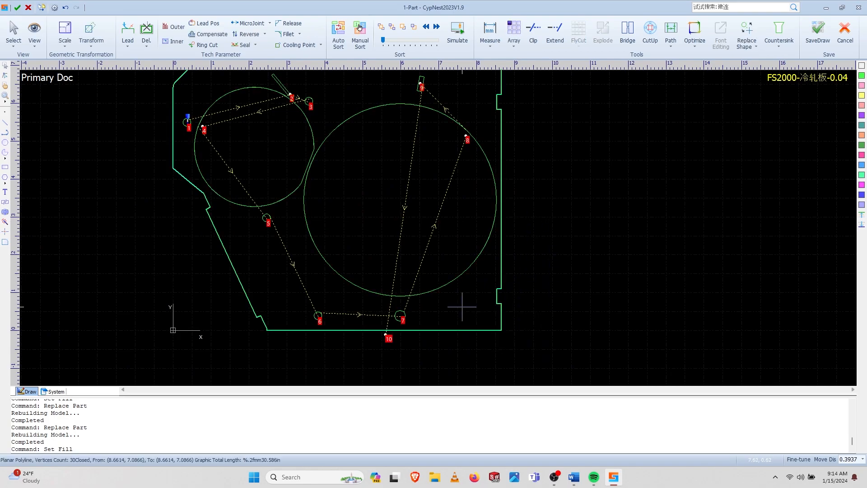
pyautogui.scroll(10, 388, 354)
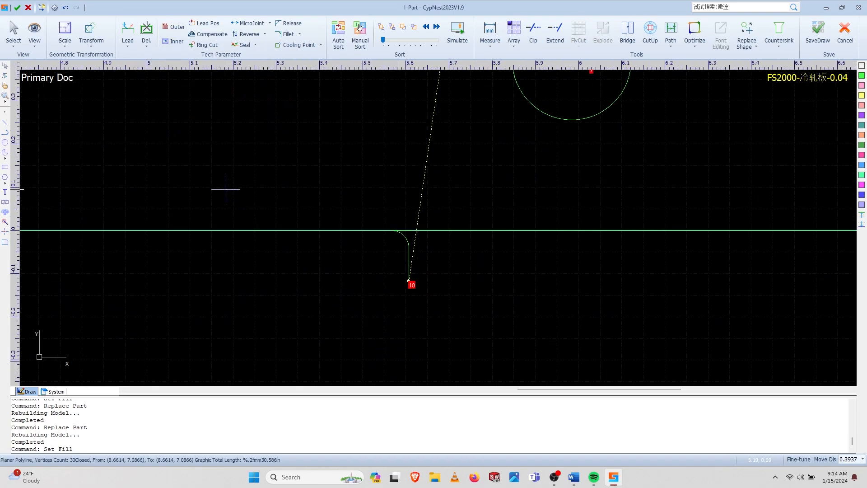
pyautogui.click(175, 42)
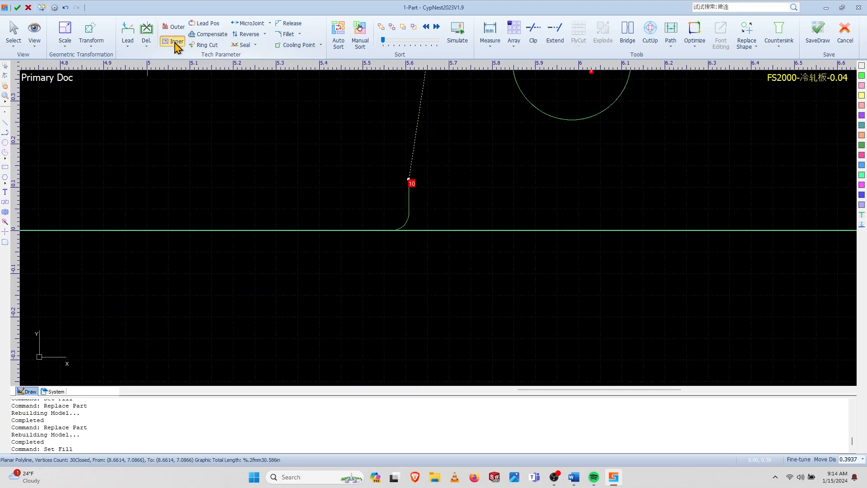
pyautogui.click(174, 27)
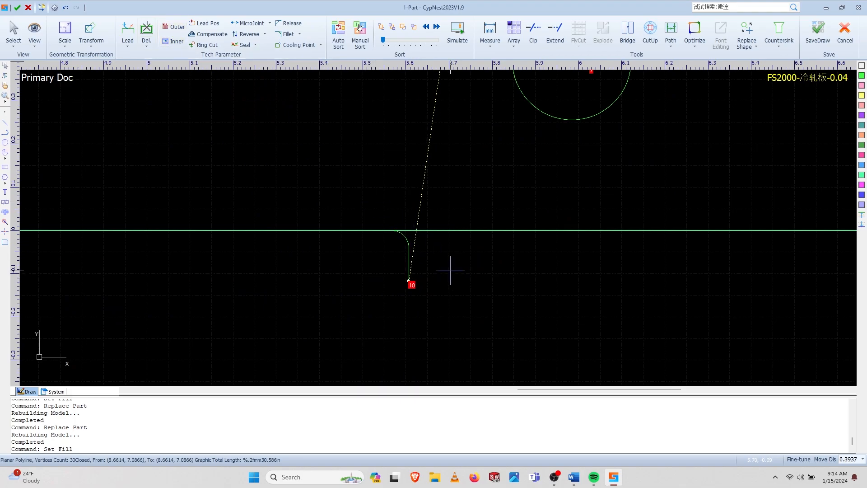
pyautogui.click(280, 290)
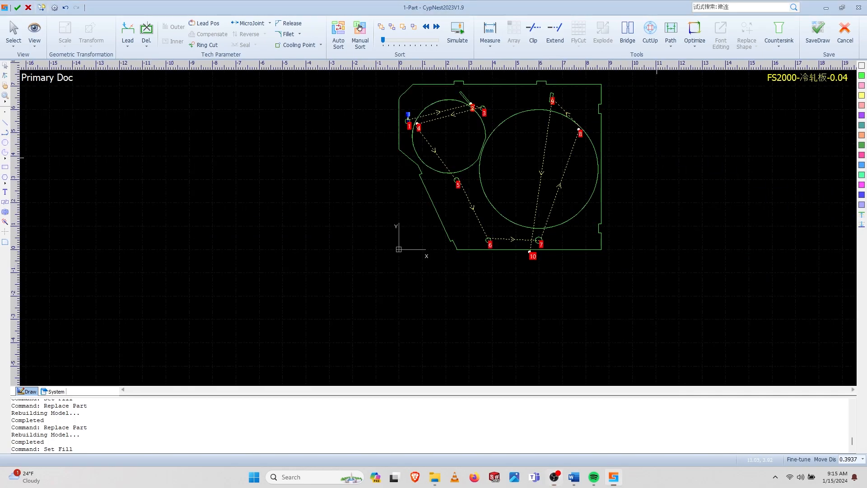
pyautogui.scroll(2, 633, 123)
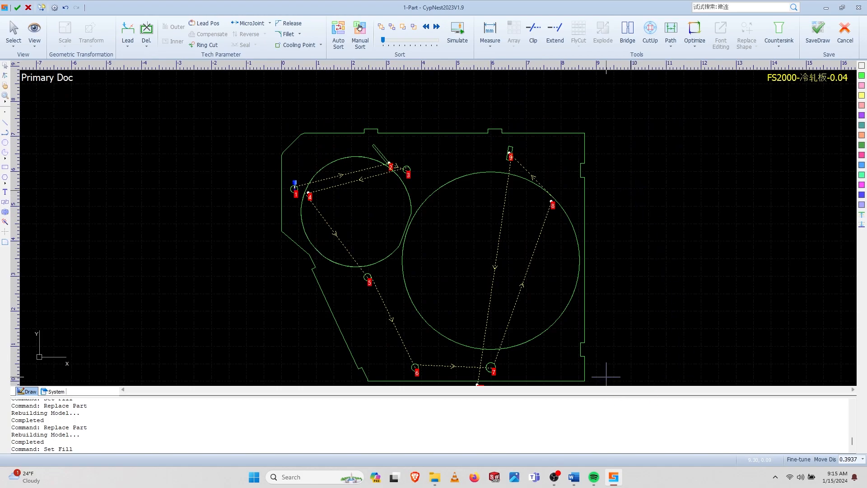
pyautogui.moveTo(603, 382); pyautogui.dragTo(250, 99)
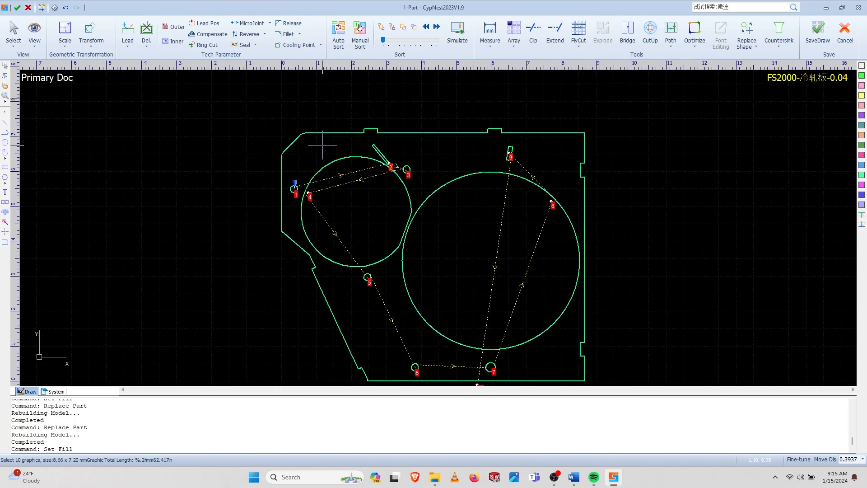
pyautogui.click(127, 31)
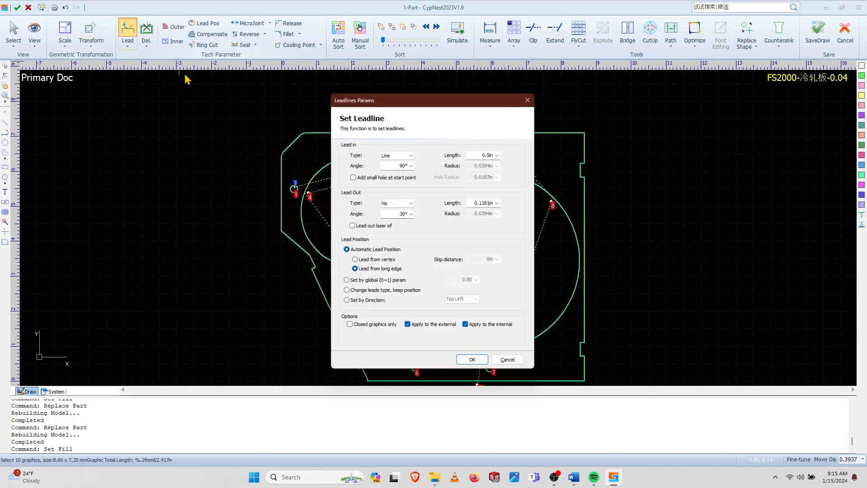
pyautogui.click(527, 100)
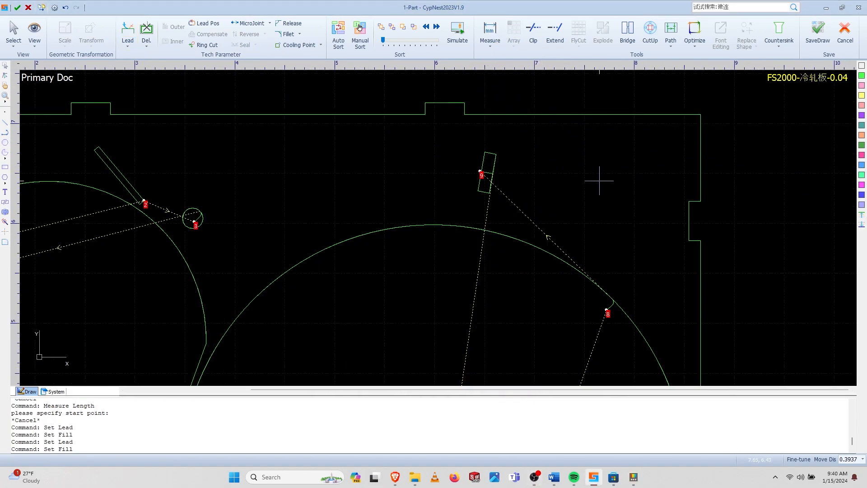
# - Measure the width of the narrow slot numbered 9 along its lead line, from one long edge to the other
pyautogui.scroll(-2, 599, 180)
pyautogui.scroll(4, 528, 185)
pyautogui.scroll(4, 450, 223)
pyautogui.scroll(-2, 449, 225)
pyautogui.scroll(2, 425, 220)
pyautogui.scroll(-4, 425, 220)
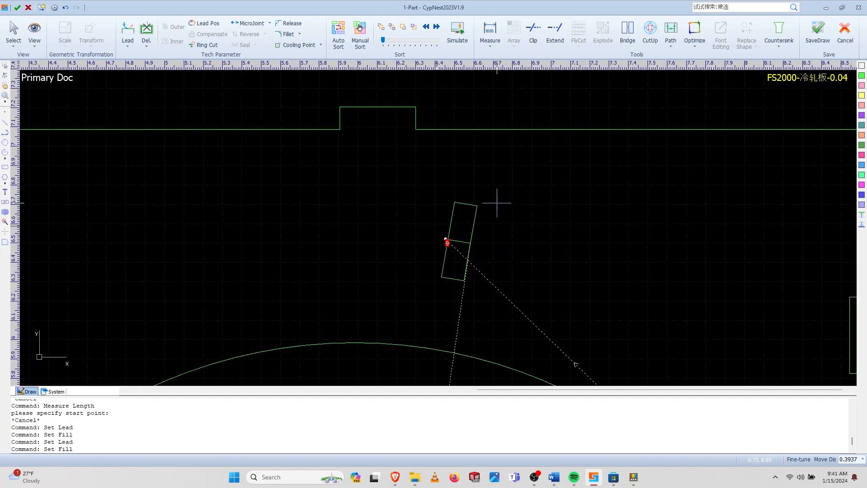
pyautogui.click(490, 29)
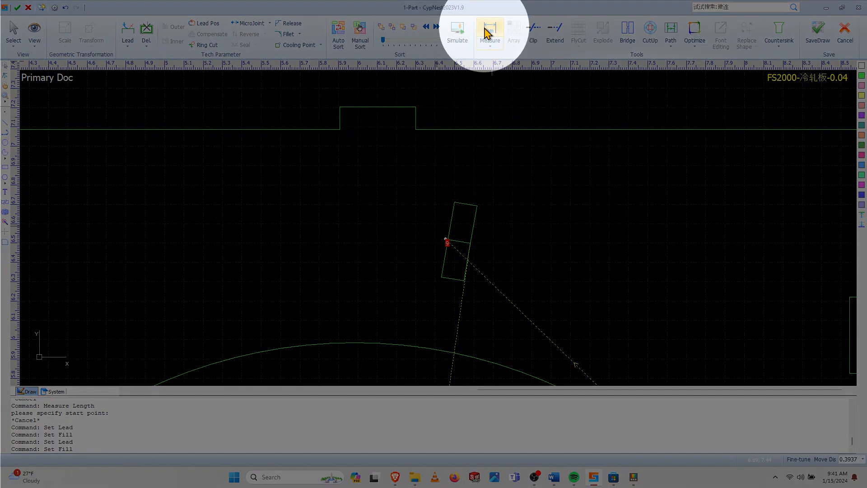
pyautogui.scroll(5, 452, 226)
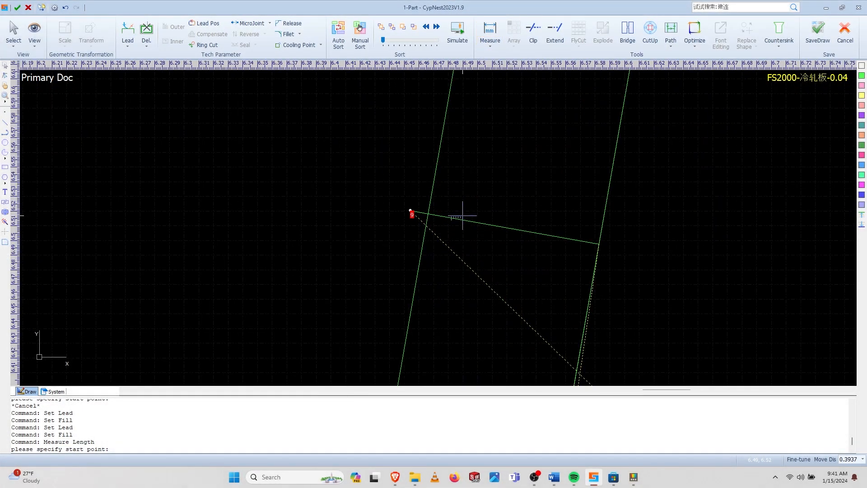
pyautogui.click(428, 214)
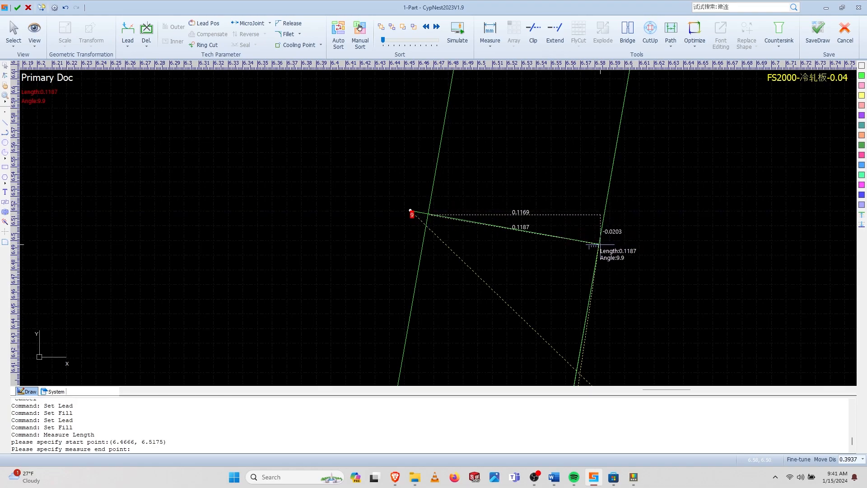
pyautogui.click(599, 244)
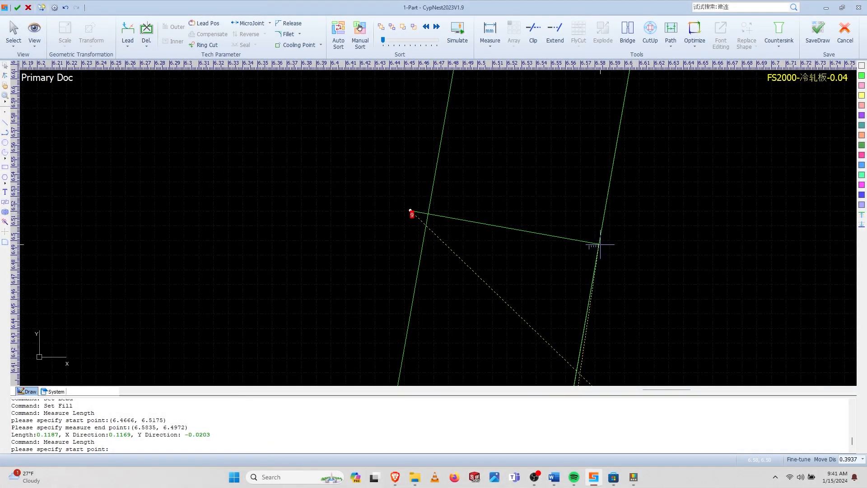
pyautogui.scroll(-3, 613, 272)
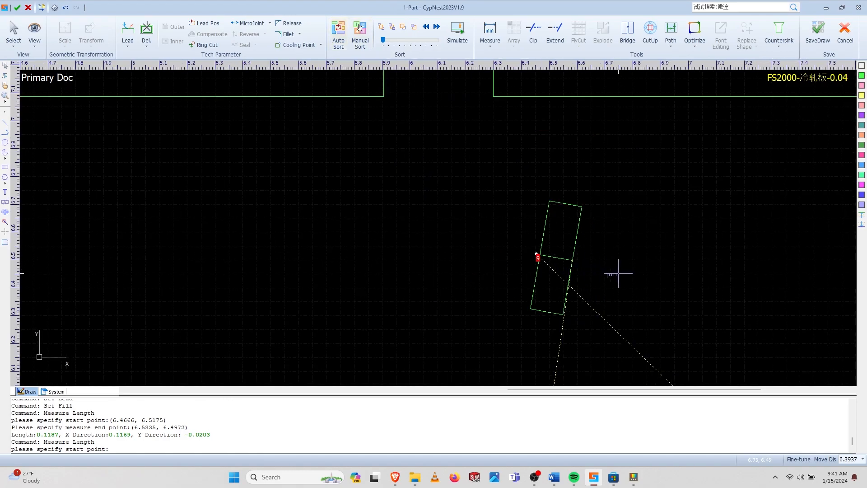
pyautogui.click(623, 294)
pyautogui.press('Escape')
# - Change the lead-in length of the narrow slot numbered 9, keeping the Line type at 90°
pyautogui.moveTo(609, 316); pyautogui.dragTo(488, 201)
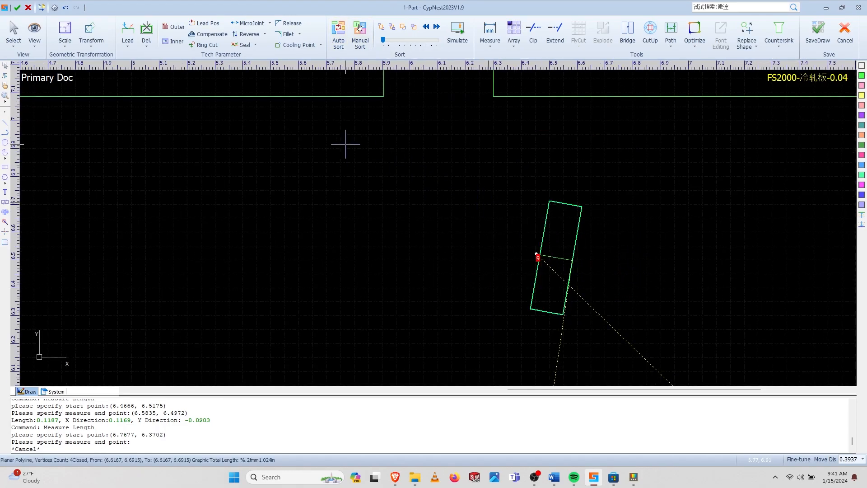
pyautogui.click(128, 34)
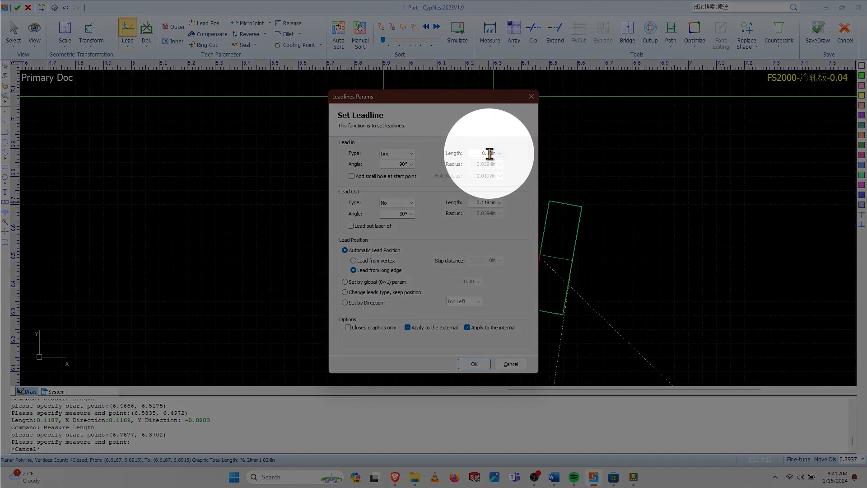
pyautogui.moveTo(490, 153); pyautogui.dragTo(496, 153)
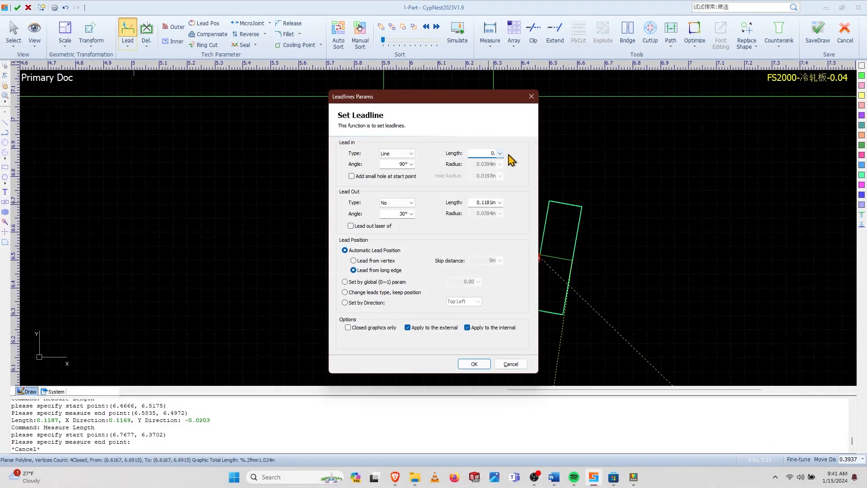
pyautogui.press('Return')
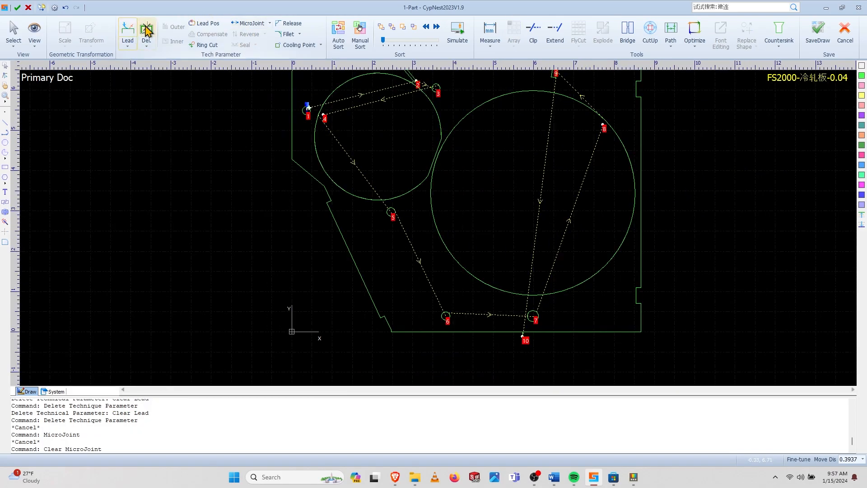
# - Configure a MicroJoint with length 0.025 in, start point at the joint, and a customized 0.11811 in line lead-in at 90°
pyautogui.click(248, 24)
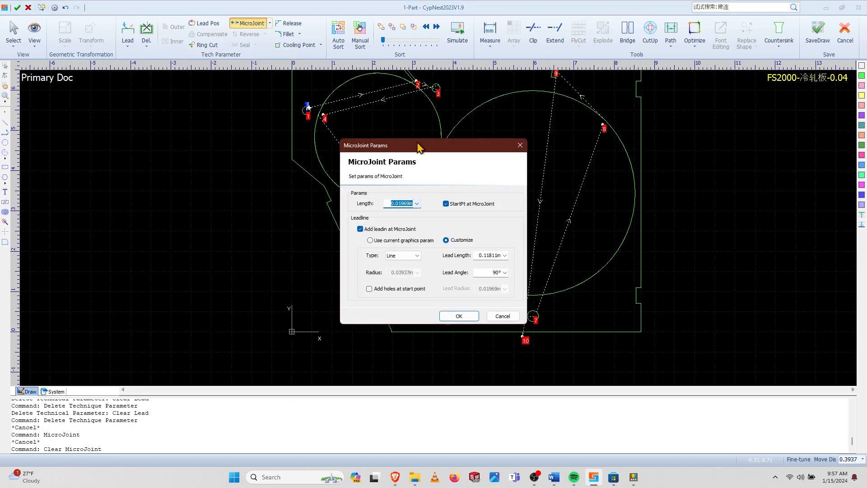
pyautogui.click(446, 204)
pyautogui.click(446, 205)
pyautogui.click(361, 229)
pyautogui.click(361, 229)
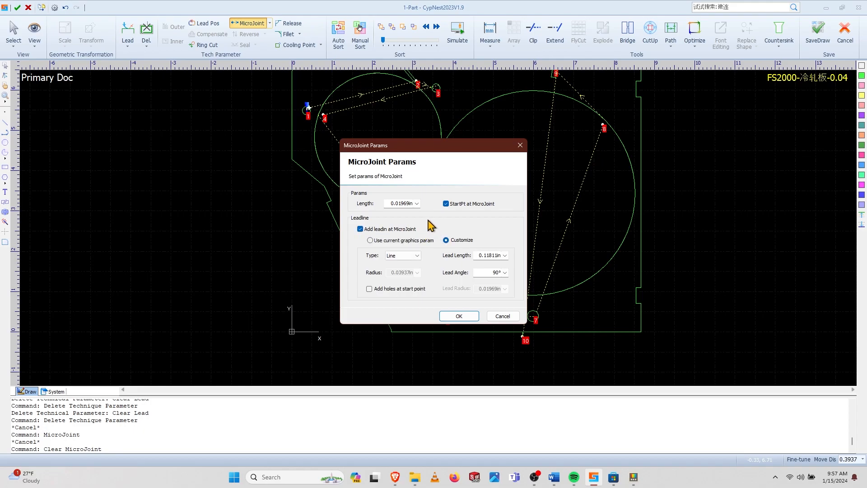
pyautogui.moveTo(399, 204); pyautogui.dragTo(411, 203)
pyautogui.write('25')
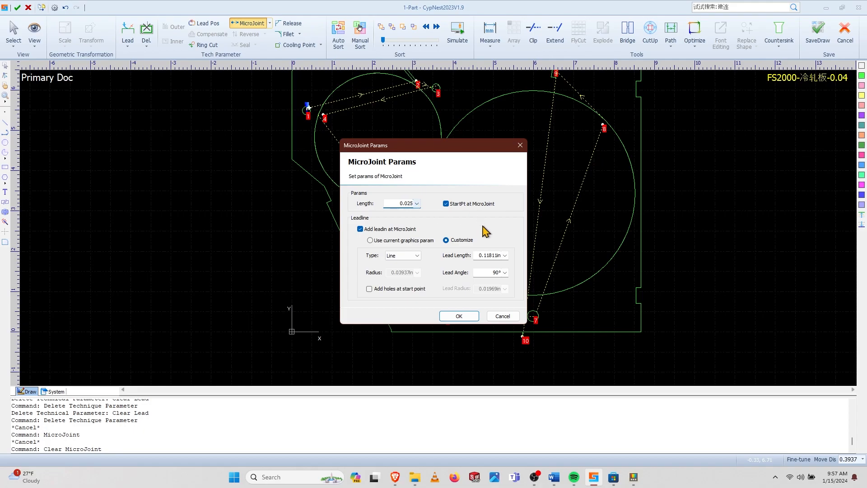
pyautogui.click(460, 316)
# - Place the micro-joint on the part's bottom edge, a short distance to the right of lead line 10
pyautogui.scroll(5, 474, 321)
pyautogui.scroll(3, 474, 321)
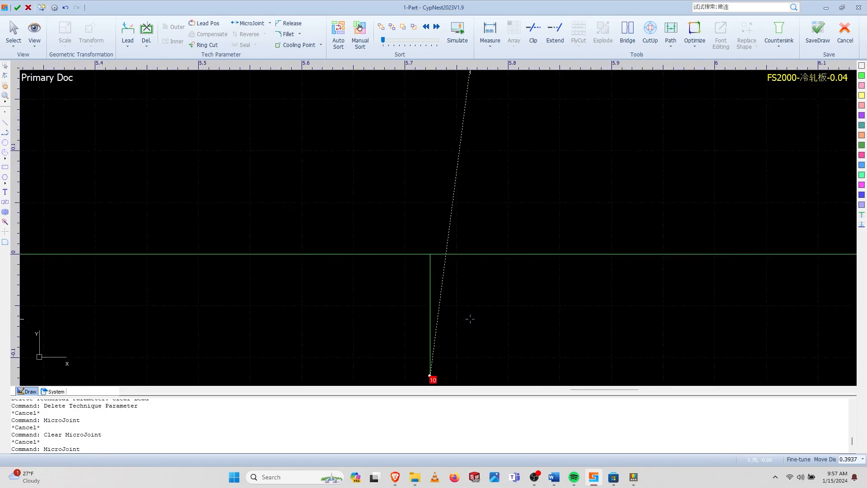
pyautogui.click(612, 254)
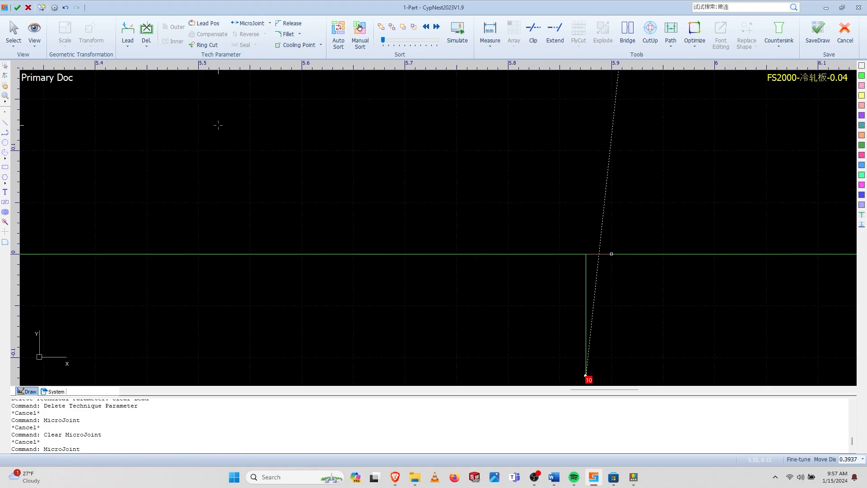
# - Delete the single micro-joint on the part's bottom edge, just to the right of lead line 10
pyautogui.click(146, 45)
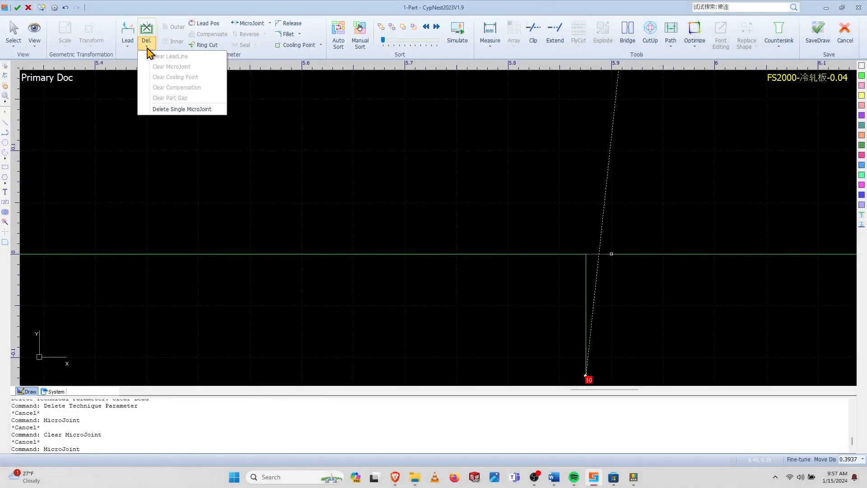
pyautogui.click(178, 109)
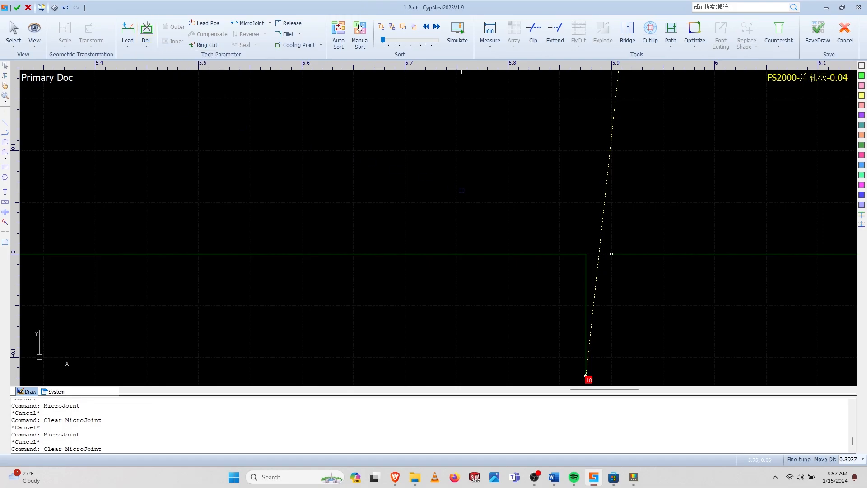
pyautogui.click(597, 254)
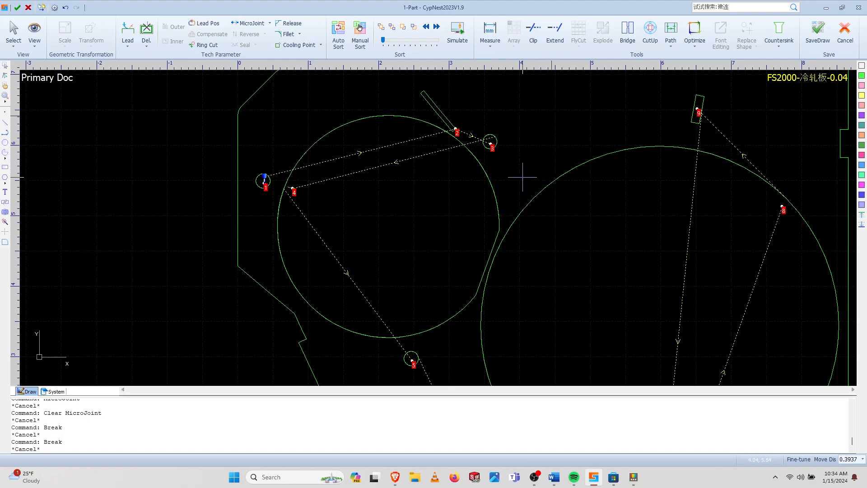
# - Break up the large cutout numbered 4 with a Grid-style CutUp of one meridian and one latitude
pyautogui.click(492, 182)
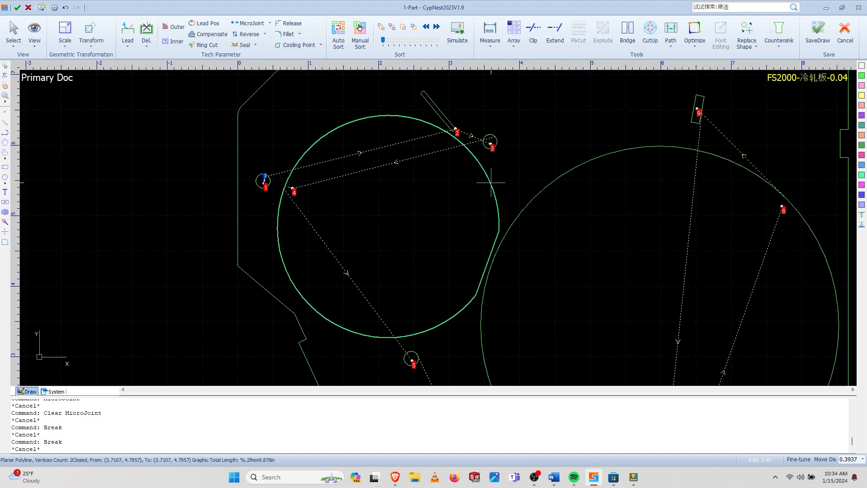
pyautogui.click(651, 36)
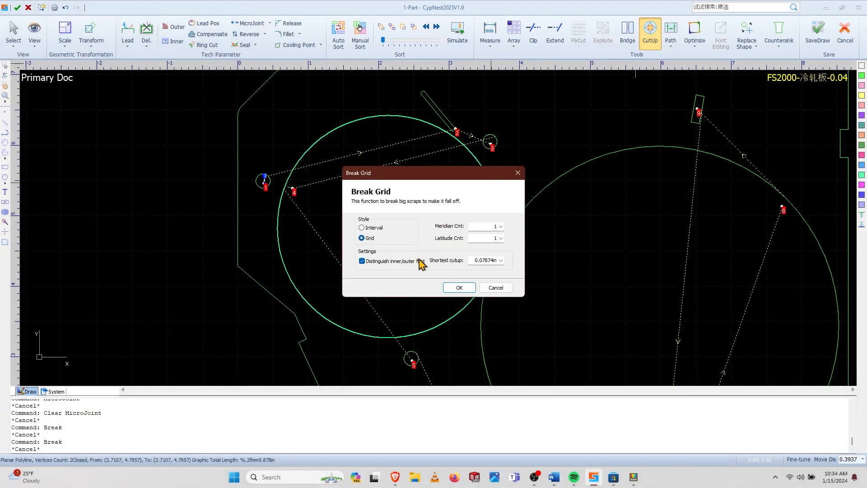
pyautogui.click(458, 288)
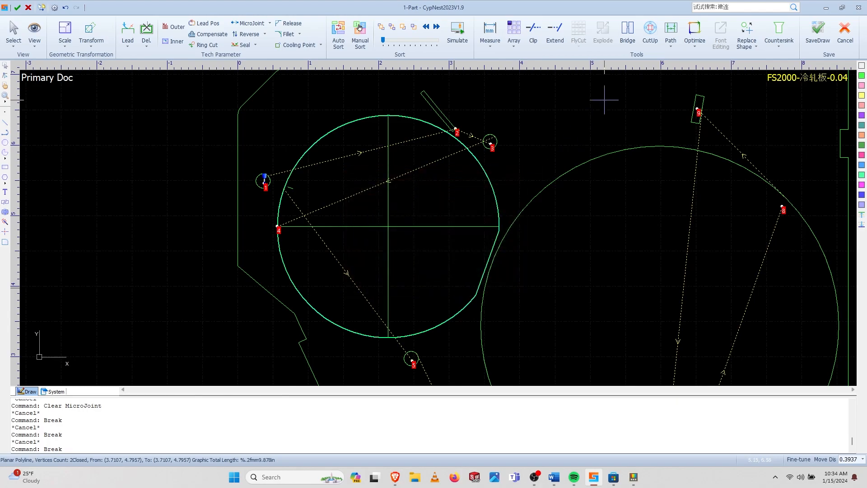
# - Apply CutUp again to the cutout numbered 4 with the meridian count set to 2
pyautogui.click(651, 39)
pyautogui.doubleClick(492, 226)
pyautogui.write('2')
pyautogui.click(459, 287)
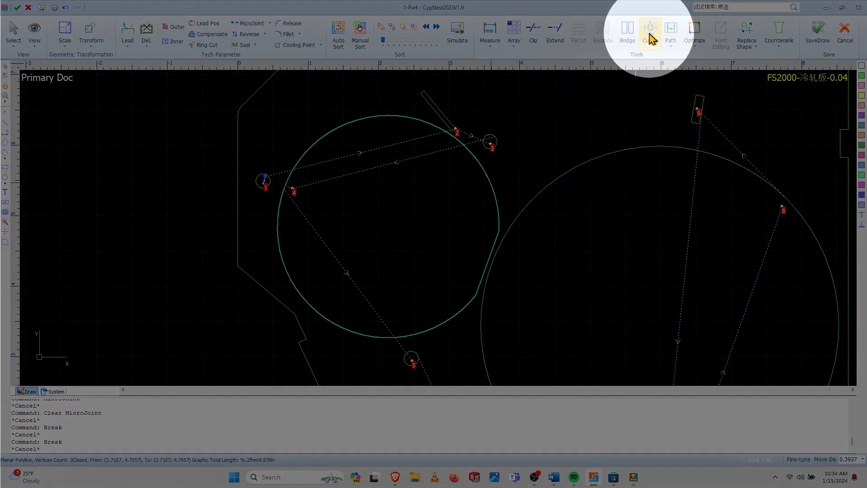
# - Apply the Break Grid to the cutout numbered 4 using one meridian, one latitude and a 0.07874 in shortest cutup
pyautogui.click(651, 38)
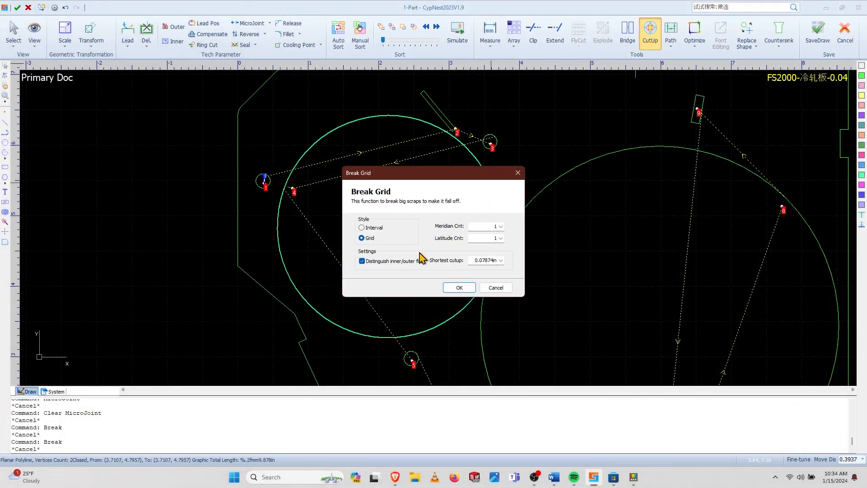
pyautogui.click(456, 288)
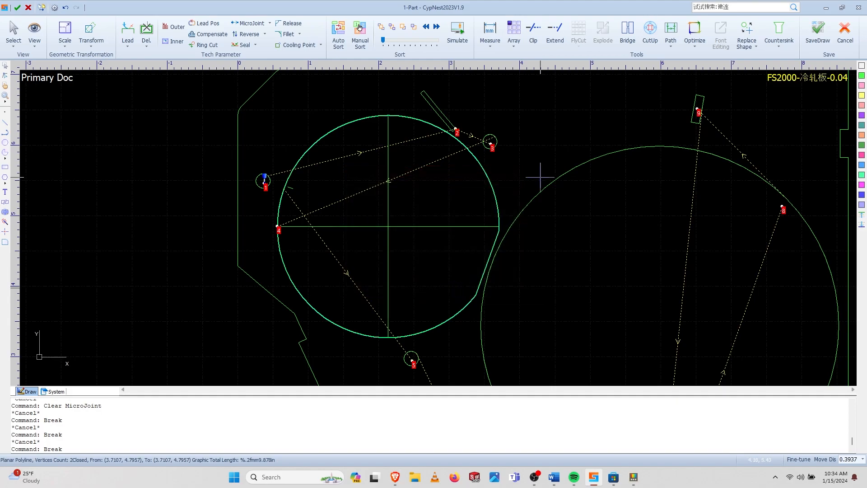
# - Set the break grid in the cutout numbered 4 to two meridians and one latitude
pyautogui.click(650, 36)
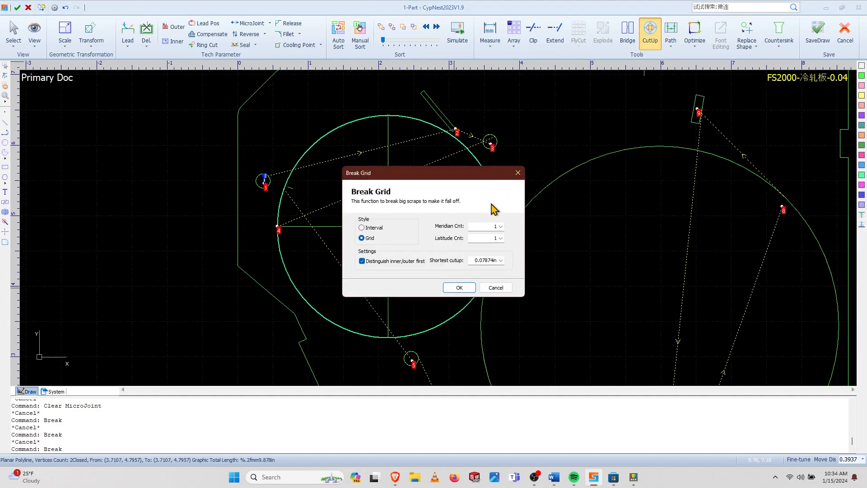
pyautogui.write('2')
pyautogui.click(460, 288)
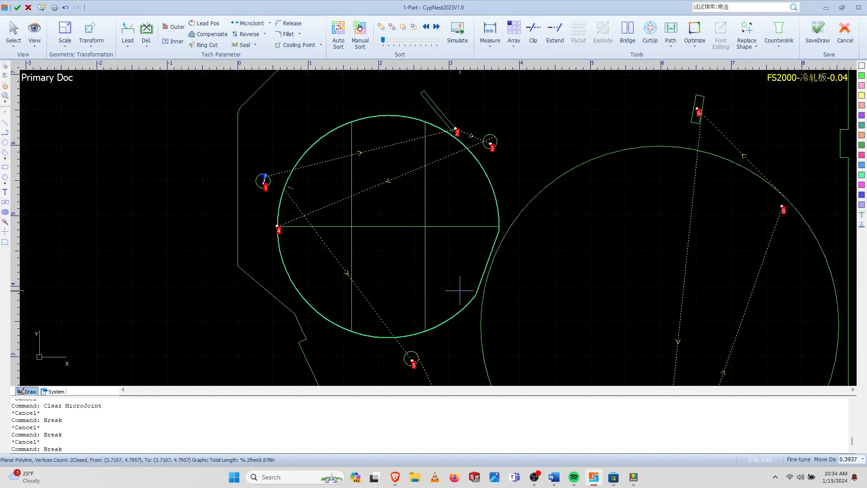
# - Set the latitude count of the break grid in the cutout numbered 4 to 3
pyautogui.click(651, 34)
pyautogui.doubleClick(498, 234)
pyautogui.write('3')
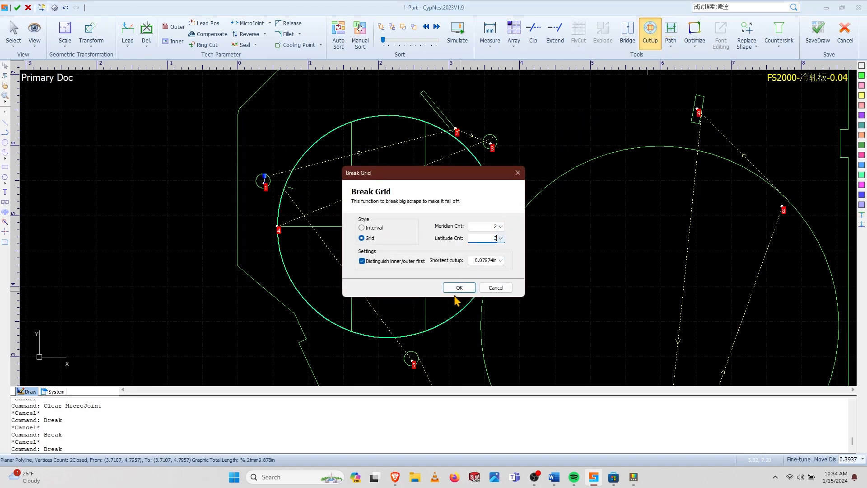
pyautogui.click(459, 287)
# - Reset the break grid in the cutout numbered 4 to one meridian and one latitude
pyautogui.click(652, 35)
pyautogui.doubleClick(492, 224)
pyautogui.write('1')
pyautogui.doubleClick(495, 236)
pyautogui.write('1')
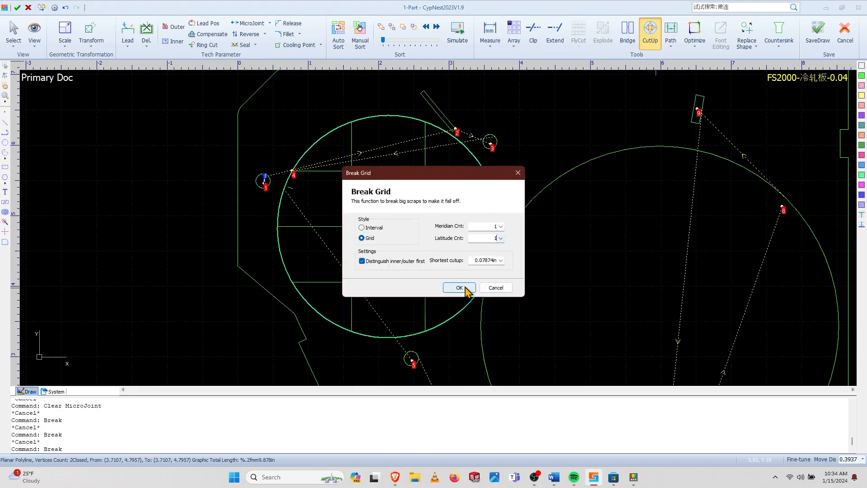
pyautogui.click(459, 287)
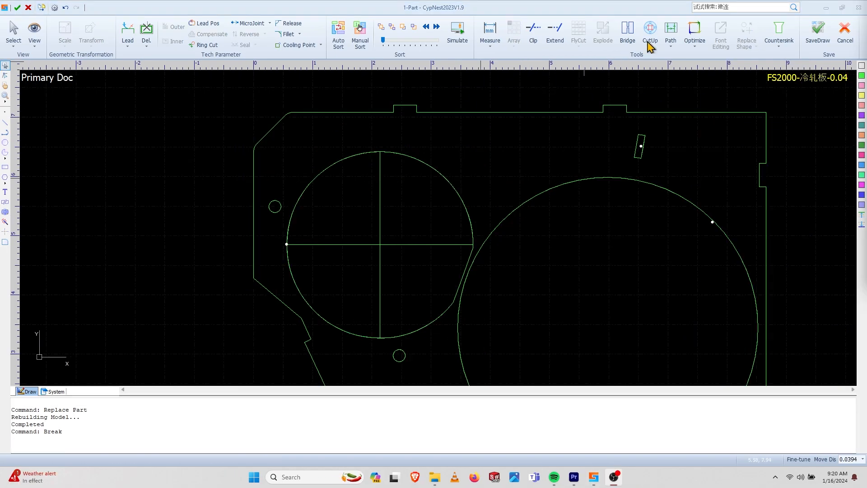
# - Remove the break grid from the smaller round cutout by setting its meridian and latitude counts to 0
pyautogui.click(389, 167)
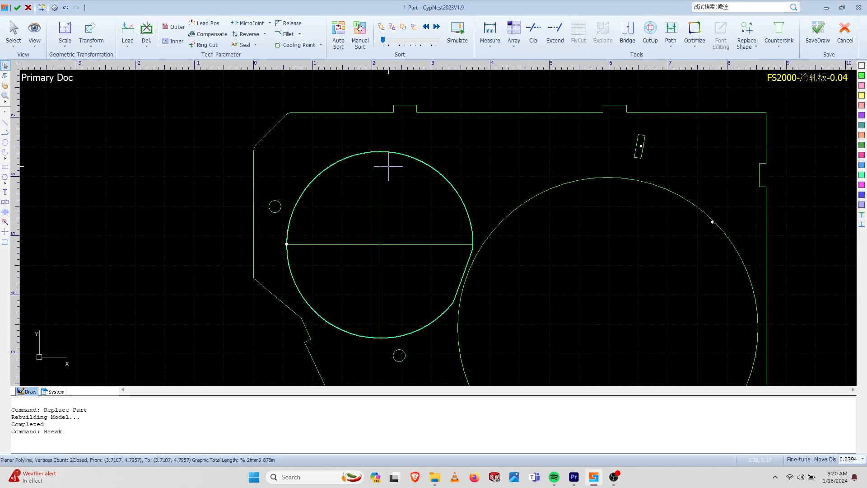
pyautogui.click(651, 34)
pyautogui.doubleClick(492, 226)
pyautogui.write('0')
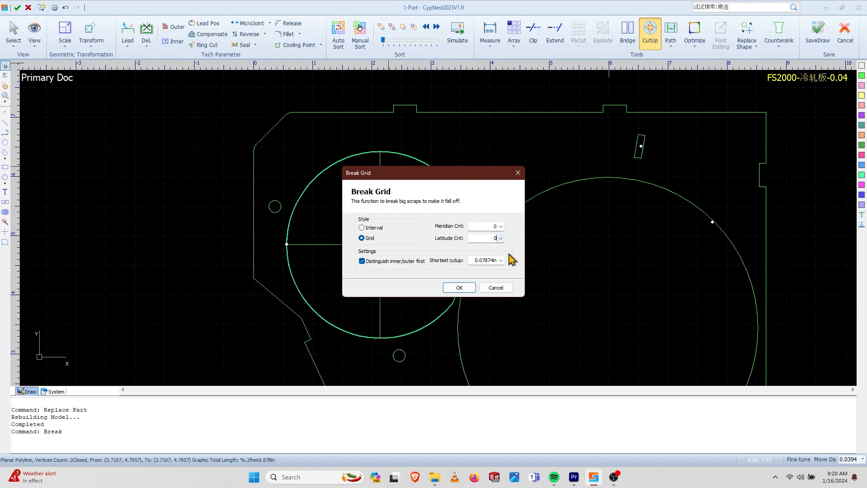
pyautogui.click(459, 287)
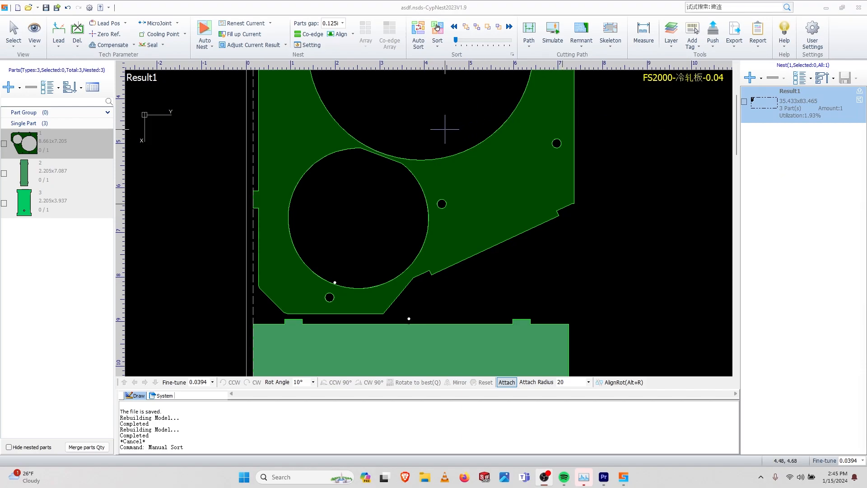
# - Start an In-part Sort on the nested part with the two round cutouts, applying the result to the current part only
pyautogui.scroll(-5, 445, 129)
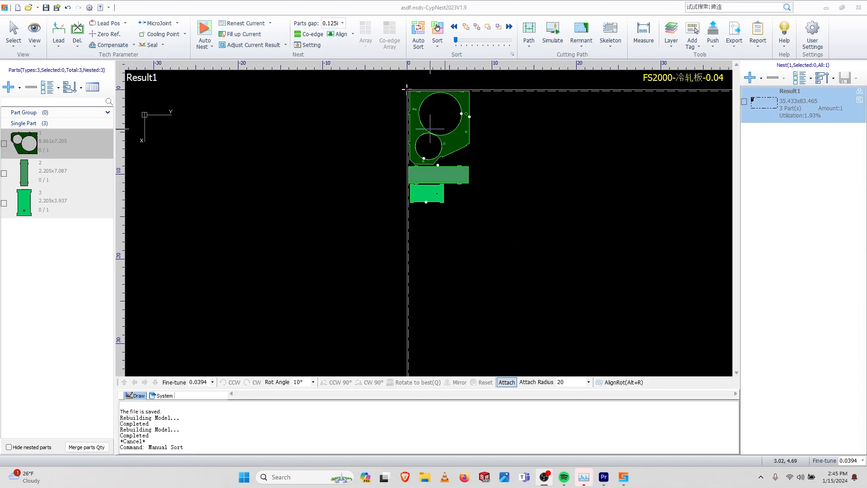
pyautogui.scroll(3, 423, 128)
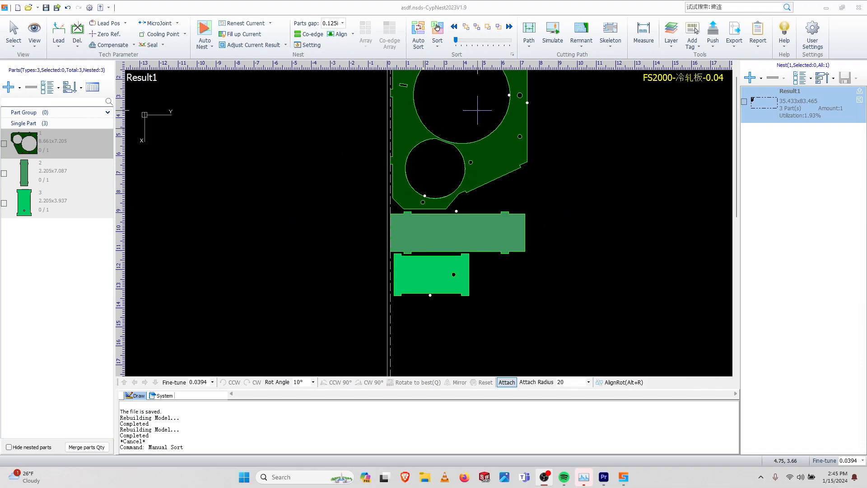
pyautogui.moveTo(478, 109); pyautogui.dragTo(471, 214, button='middle')
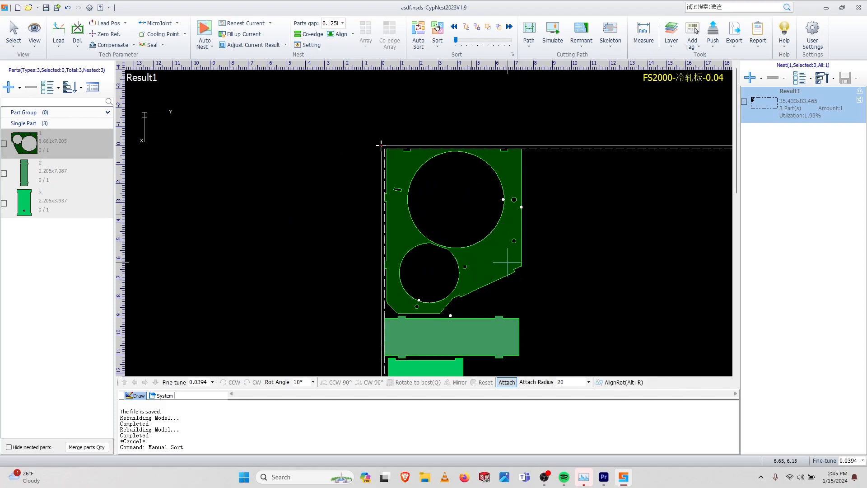
pyautogui.click(437, 47)
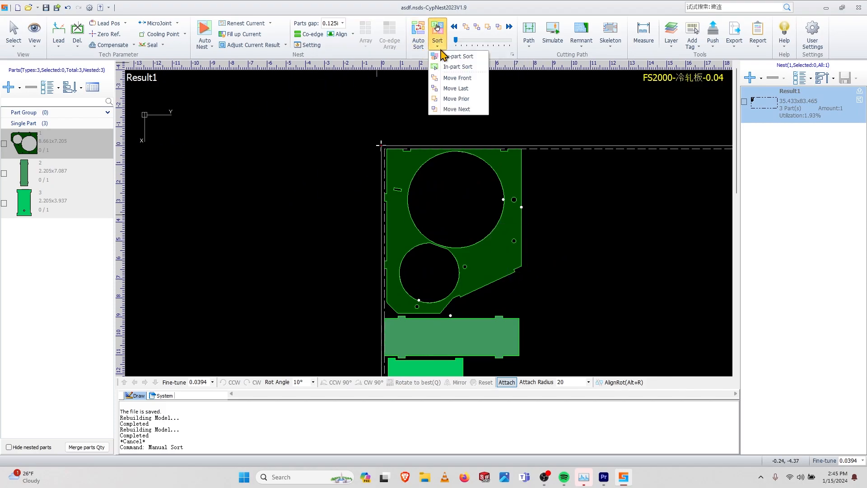
pyautogui.click(456, 67)
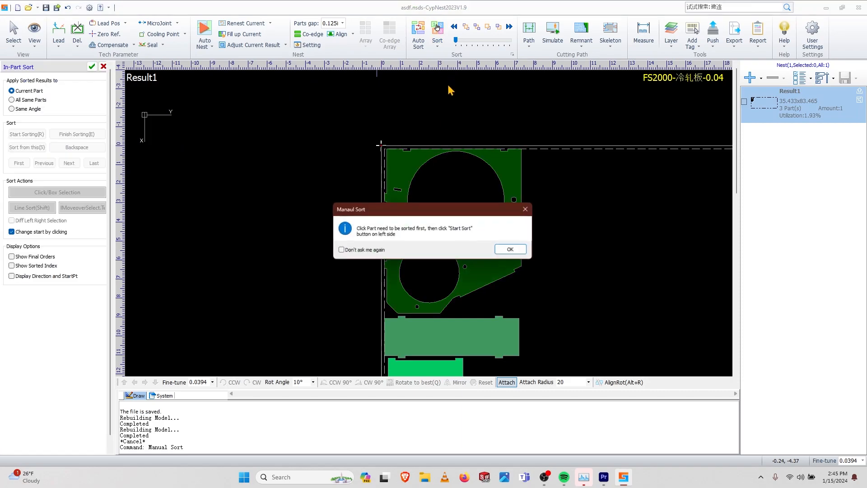
pyautogui.click(513, 250)
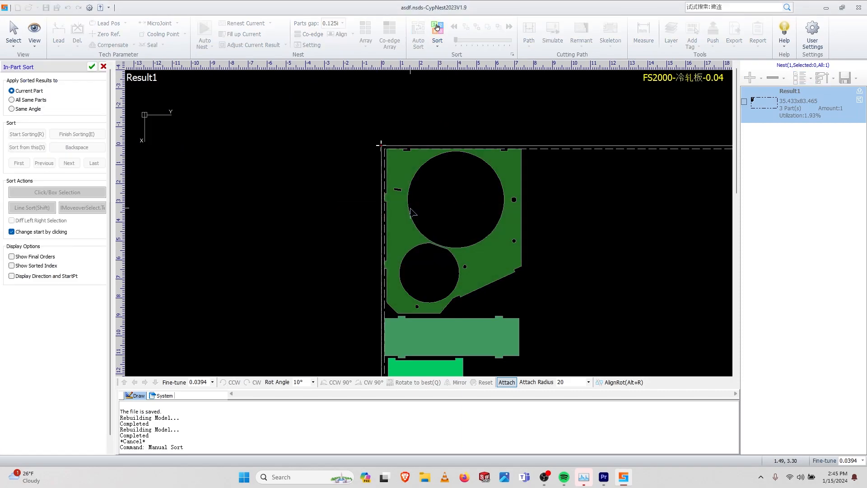
pyautogui.click(405, 221)
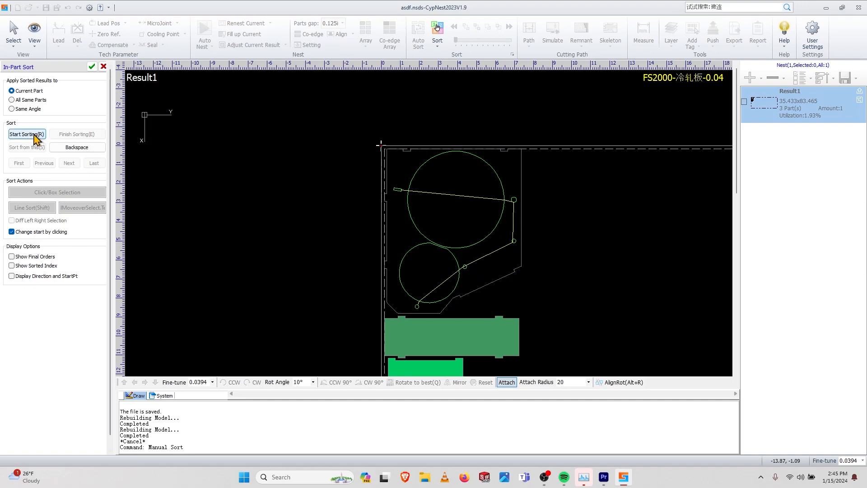
pyautogui.click(35, 135)
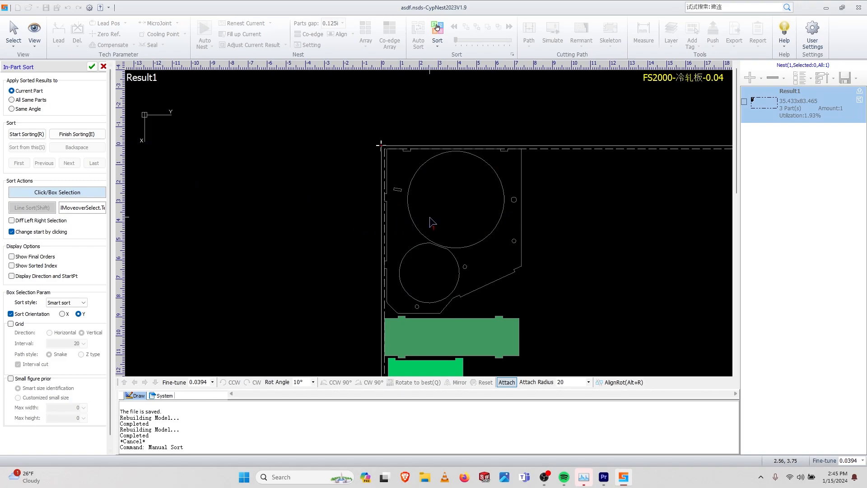
# - Sort the narrow slot first, followed by the largest round cutout and the small hole beside its right side
pyautogui.scroll(2, 432, 222)
pyautogui.scroll(2, 430, 220)
pyautogui.scroll(4, 357, 161)
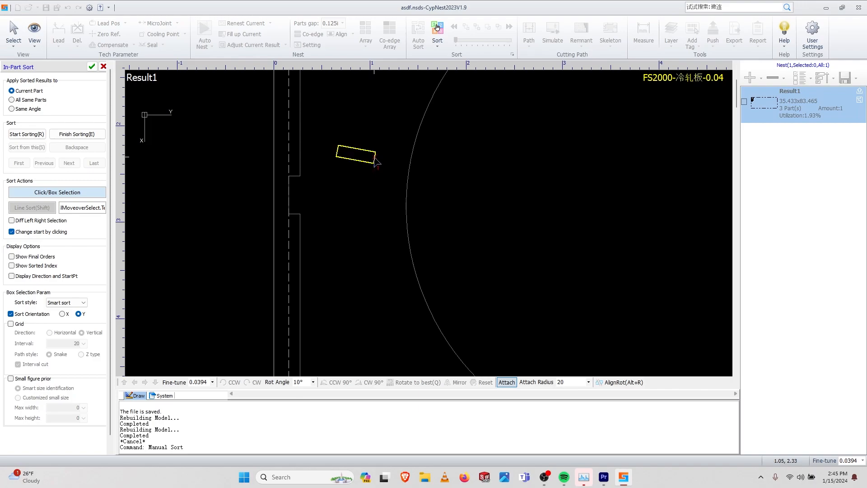
pyautogui.click(375, 161)
pyautogui.scroll(-2, 532, 170)
pyautogui.scroll(2, 515, 170)
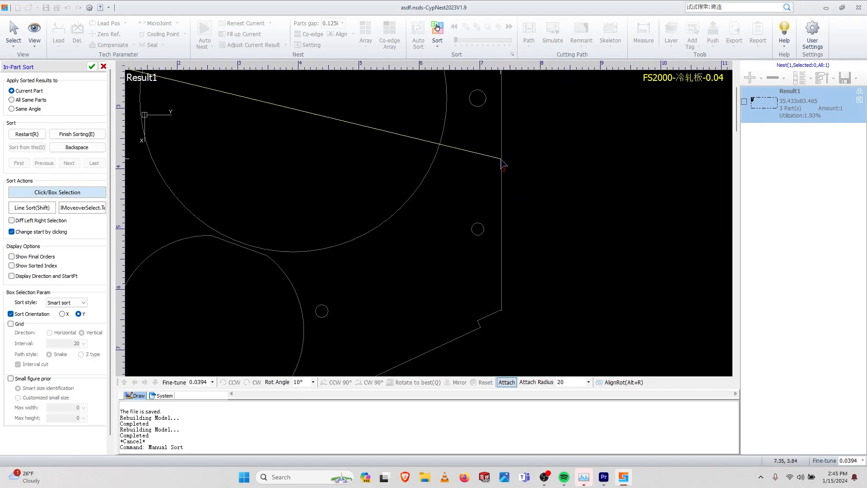
pyautogui.click(451, 104)
pyautogui.click(499, 115)
# - Continue the cutting order through the next two small holes, the smaller round cutout and the last small hole, and finish sorting
pyautogui.scroll(-5, 499, 235)
pyautogui.scroll(4, 499, 244)
pyautogui.click(517, 222)
pyautogui.scroll(-2, 516, 226)
pyautogui.scroll(4, 417, 296)
pyautogui.click(410, 272)
pyautogui.scroll(-9, 409, 273)
pyautogui.scroll(5, 327, 296)
pyautogui.click(328, 296)
pyautogui.scroll(-3, 328, 297)
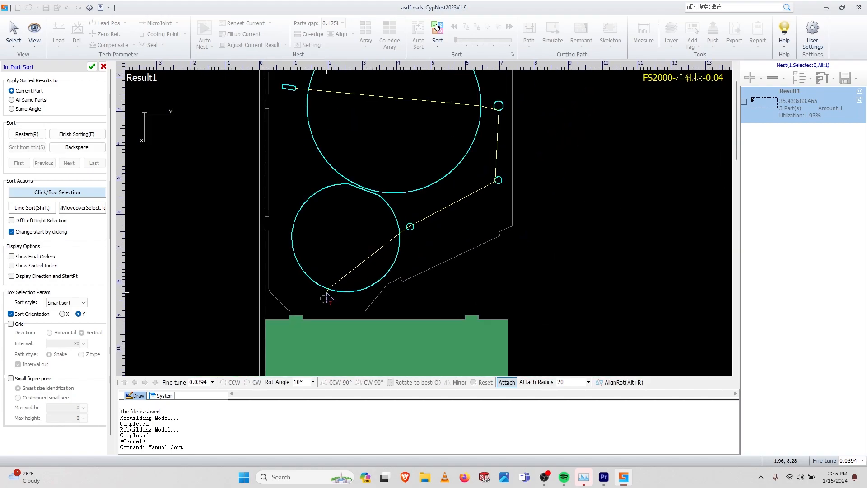
pyautogui.scroll(2, 321, 303)
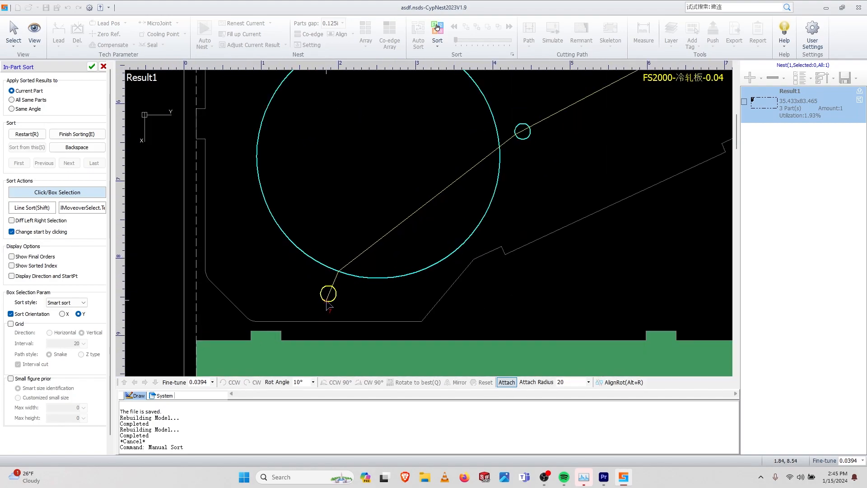
pyautogui.click(61, 134)
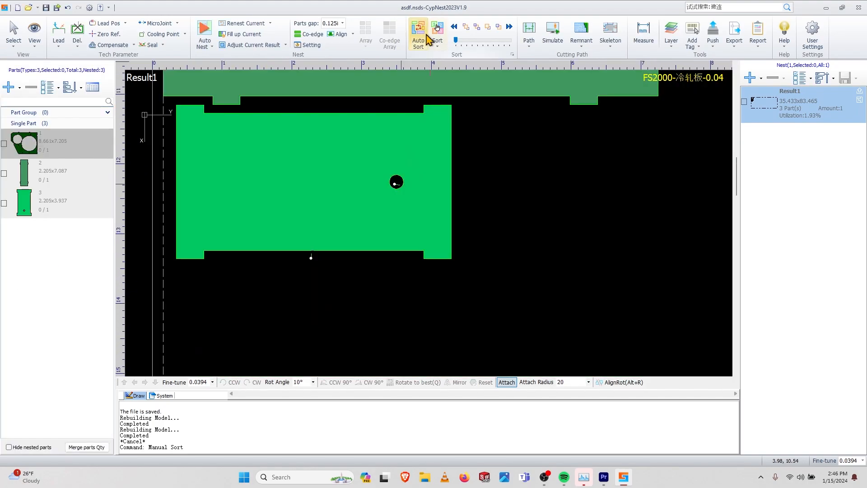
# - Start a By-part Sort on the nest and begin the manual sorting of the three parts
pyautogui.click(437, 42)
pyautogui.click(451, 55)
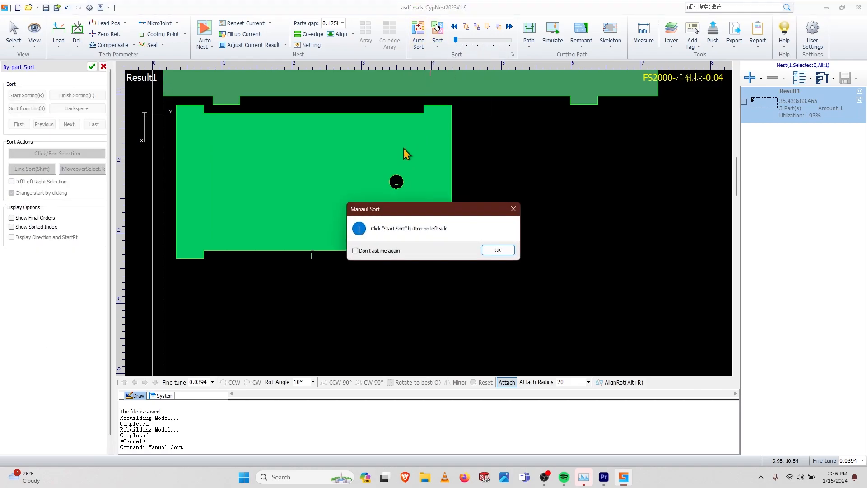
pyautogui.click(498, 251)
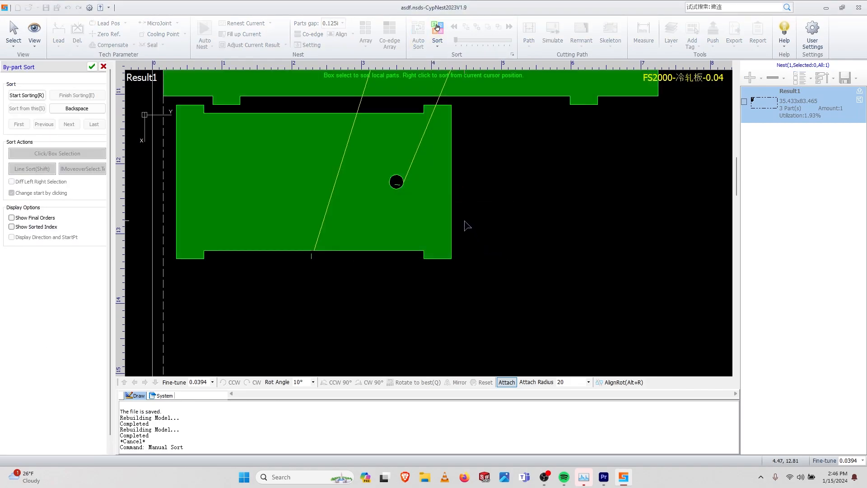
pyautogui.scroll(-3, 465, 225)
pyautogui.moveTo(519, 113); pyautogui.dragTo(521, 218, button='middle')
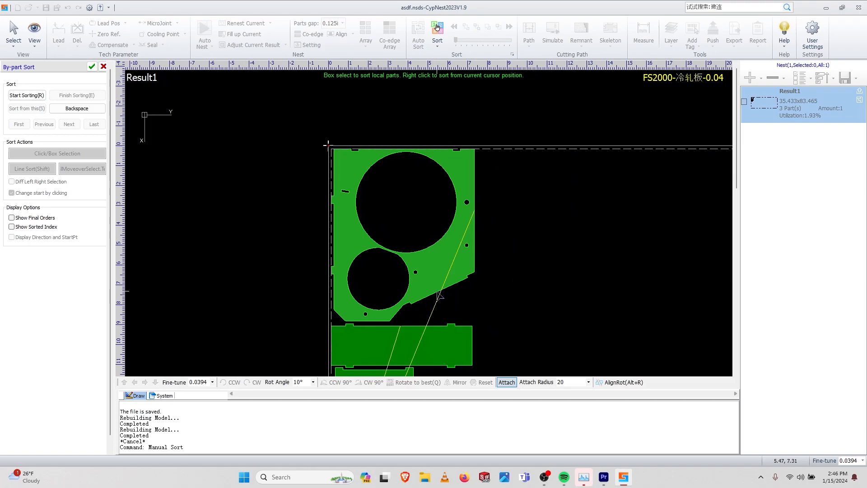
pyautogui.click(27, 95)
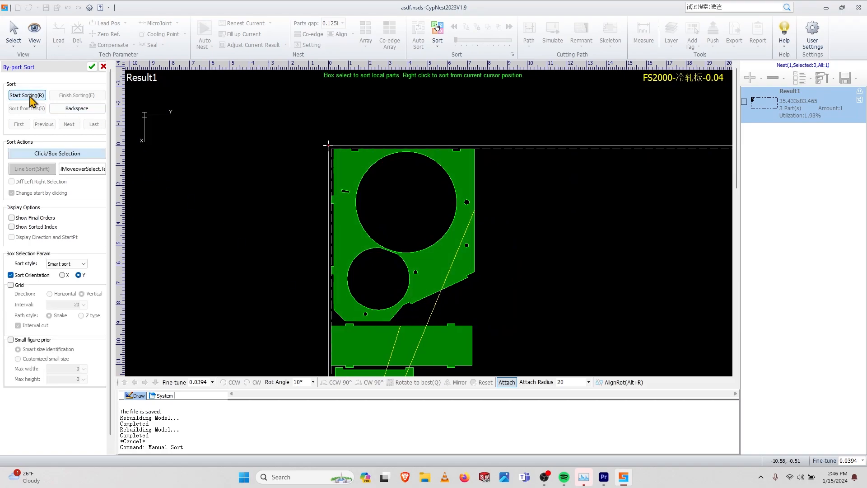
# - Sort the part with two round cutouts first, the long rectangular part second and the short part third, and accept the order
pyautogui.scroll(3, 394, 317)
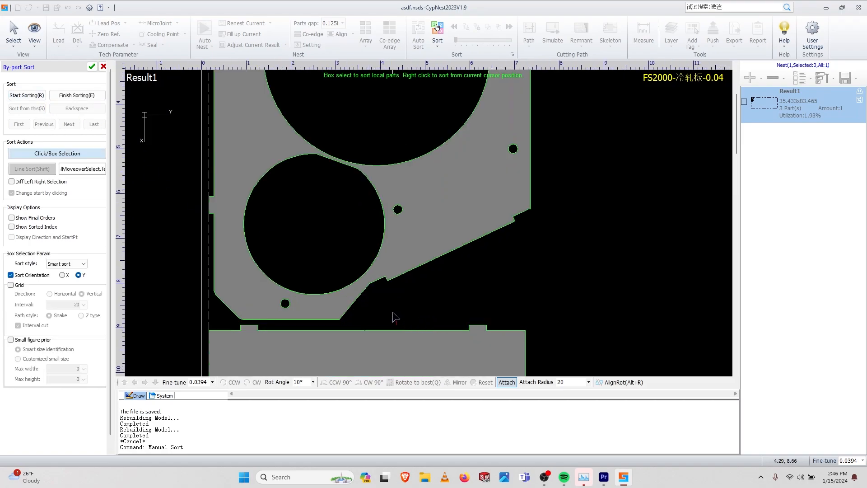
pyautogui.click(317, 322)
pyautogui.scroll(-3, 317, 322)
pyautogui.click(323, 343)
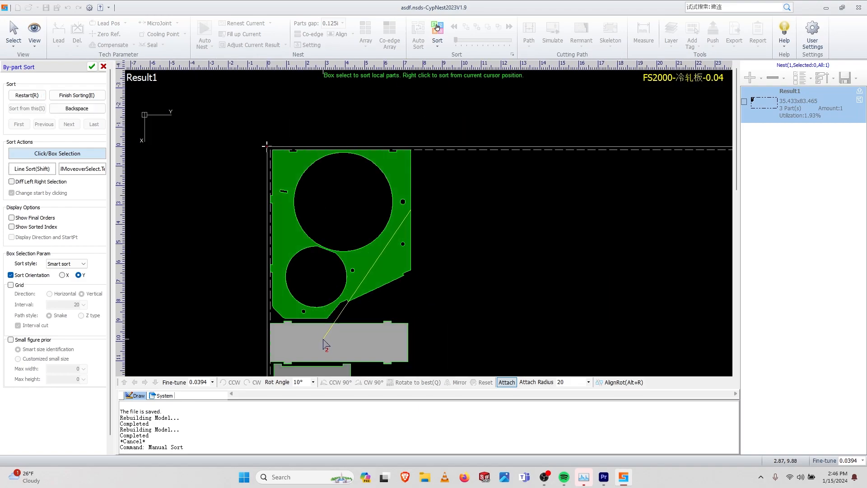
pyautogui.scroll(-5, 324, 343)
pyautogui.click(323, 353)
pyautogui.scroll(5, 323, 354)
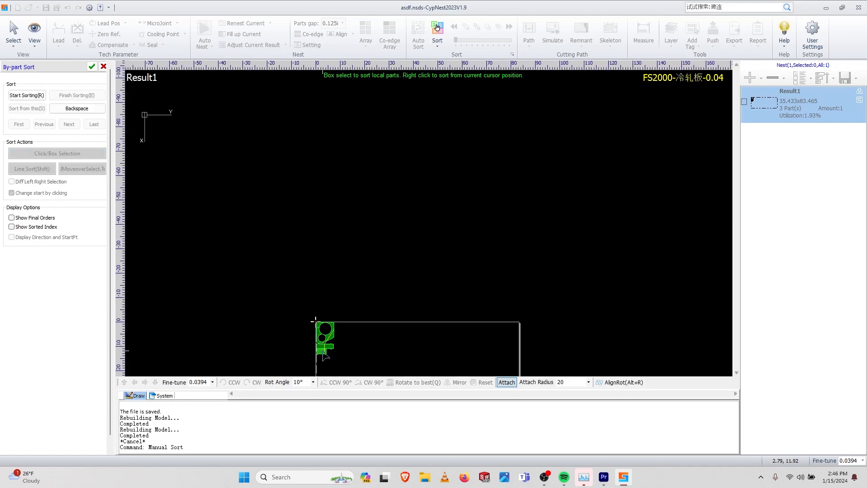
pyautogui.scroll(3, 323, 356)
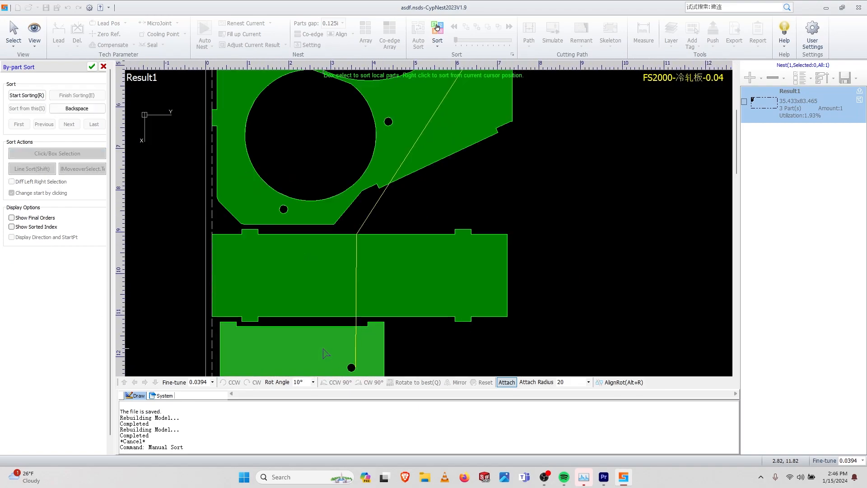
pyautogui.click(91, 66)
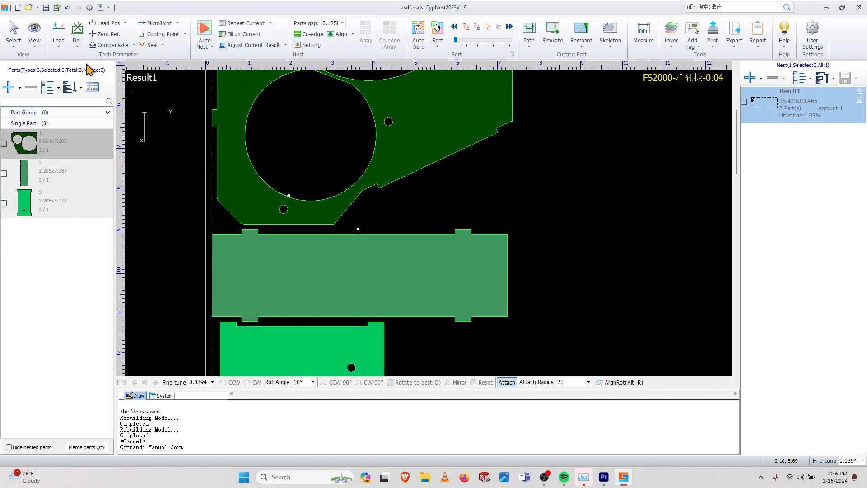
# - Reposition leads for the current part only: outer leads onto the lower edges of the first two parts, and the short part's hole lead
pyautogui.click(114, 29)
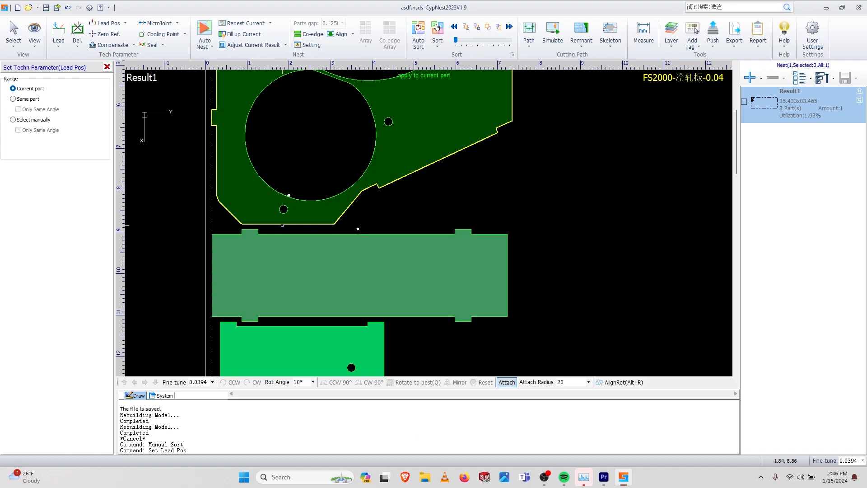
pyautogui.scroll(-2, 328, 329)
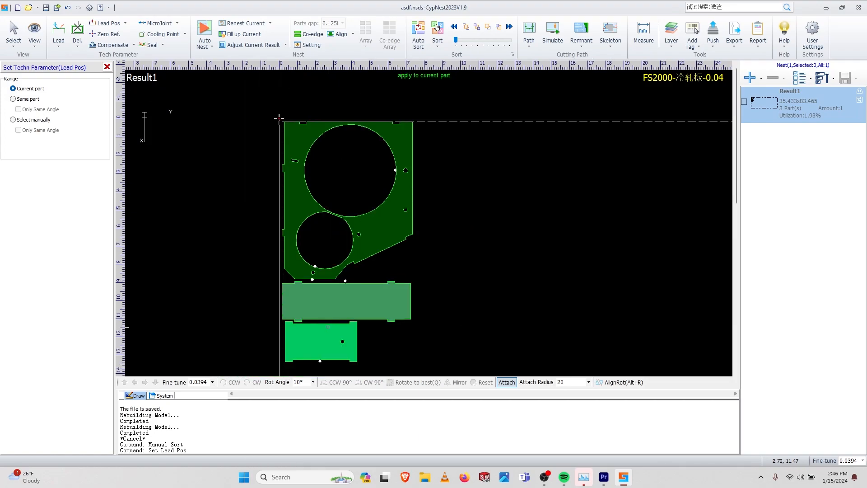
pyautogui.scroll(3, 334, 248)
pyautogui.moveTo(334, 248); pyautogui.dragTo(322, 207, button='middle')
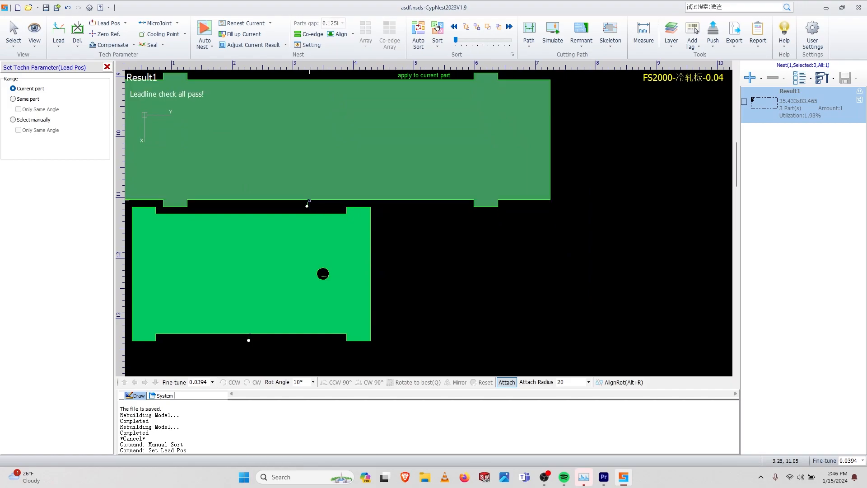
pyautogui.scroll(3, 214, 351)
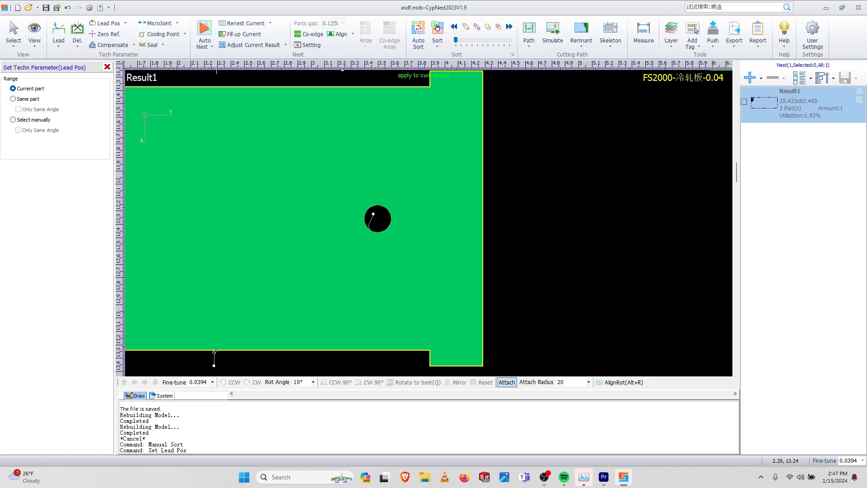
pyautogui.scroll(-5, 215, 352)
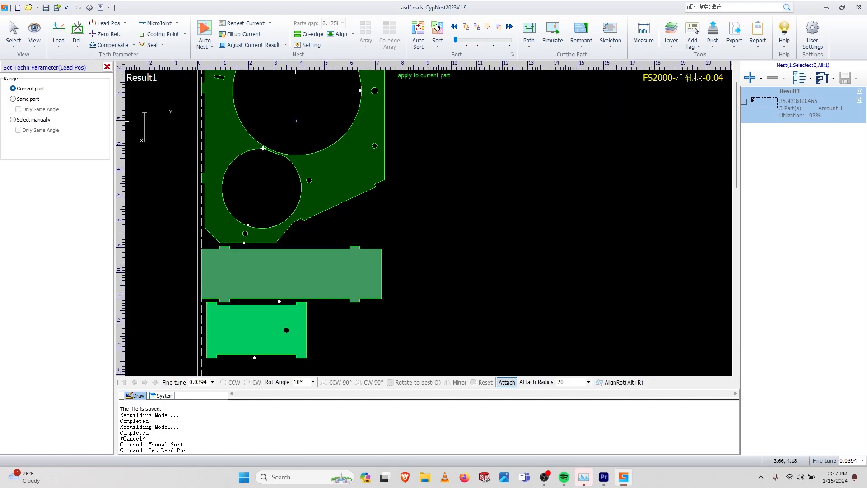